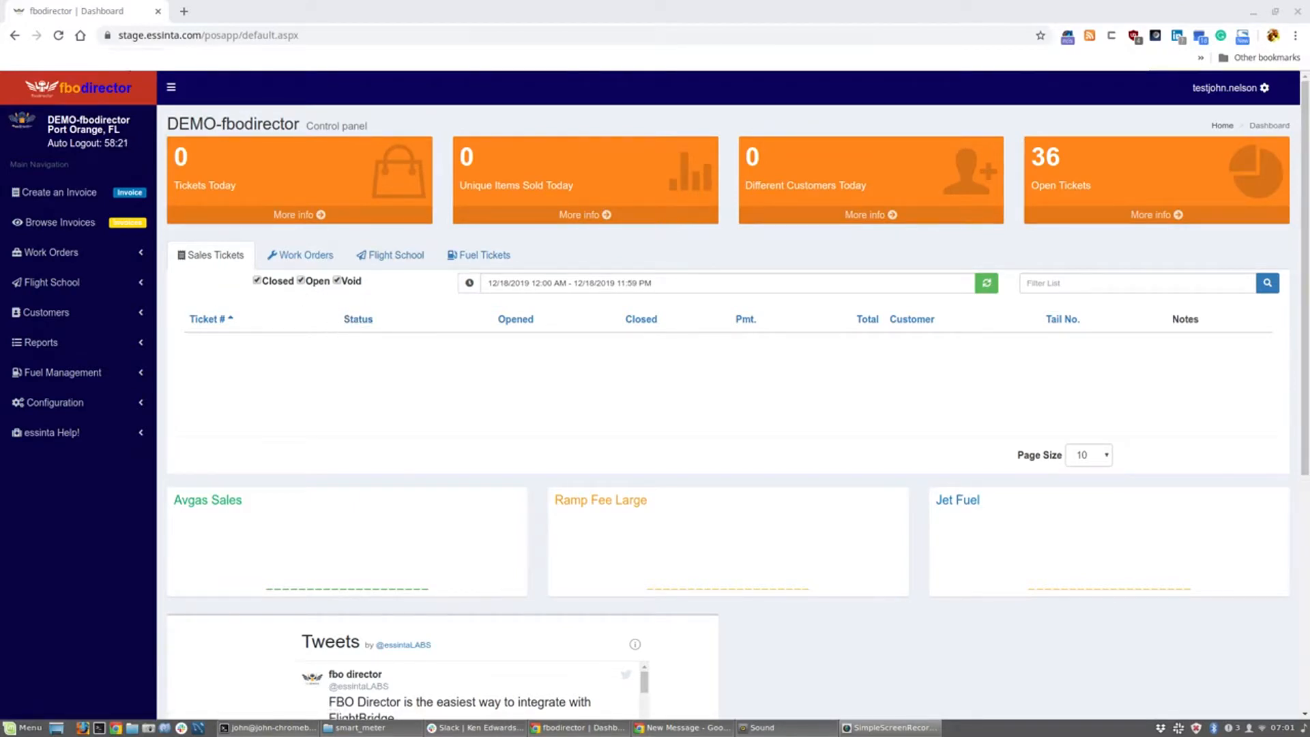
# Review the Flight School dispatch list on the dashboard and the aircraft management options available for the flight school.
pyautogui.click(66, 289)
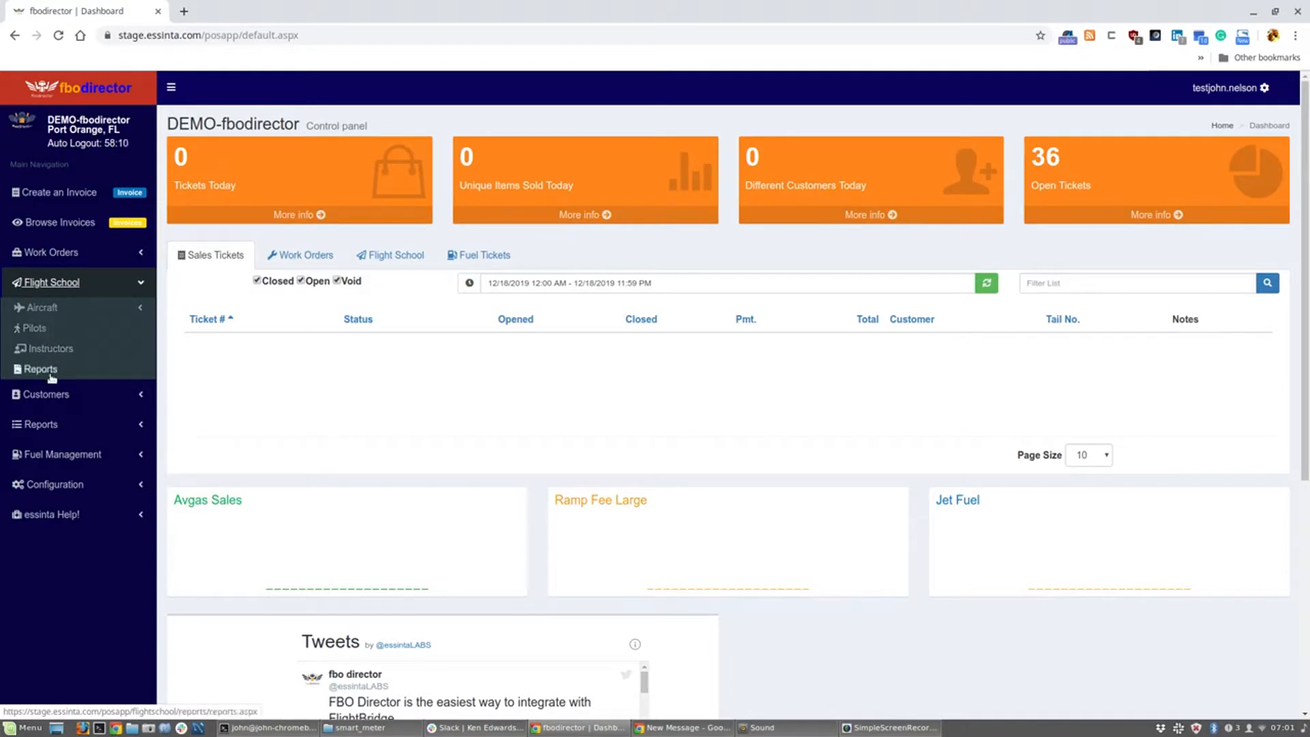
pyautogui.click(397, 258)
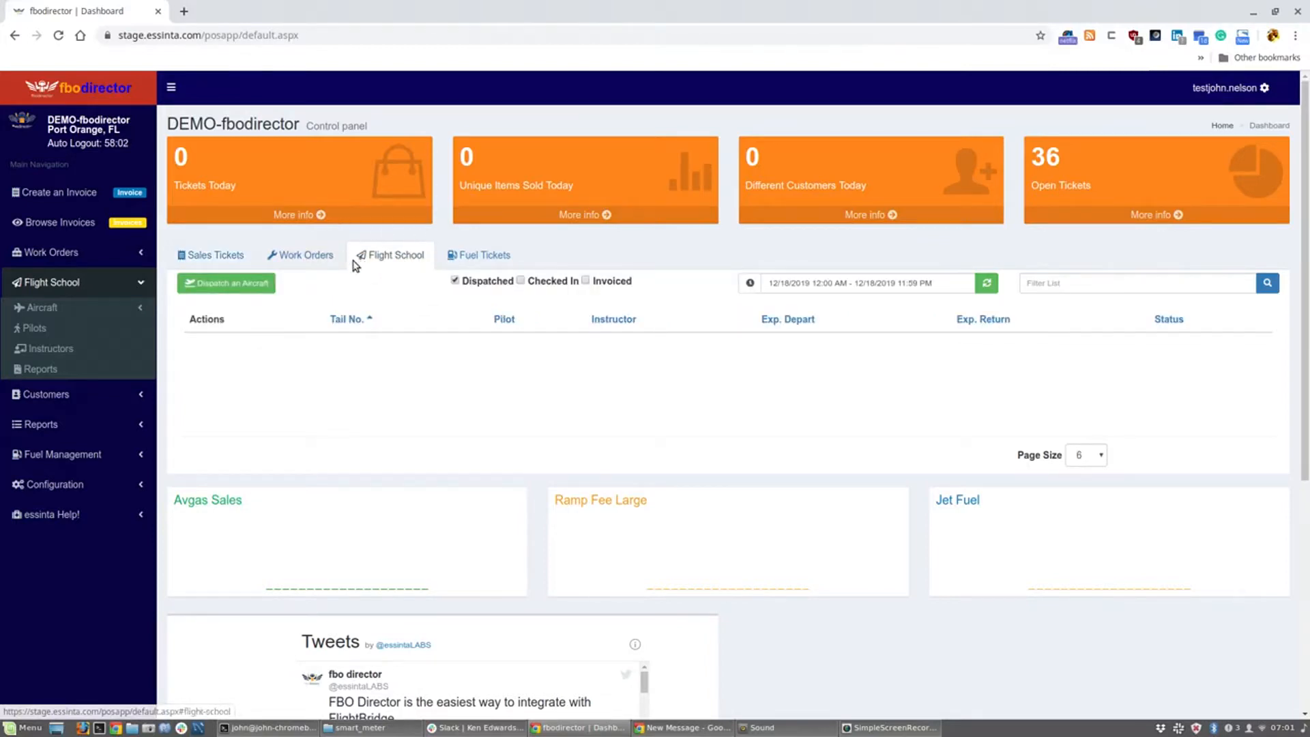
pyautogui.click(218, 290)
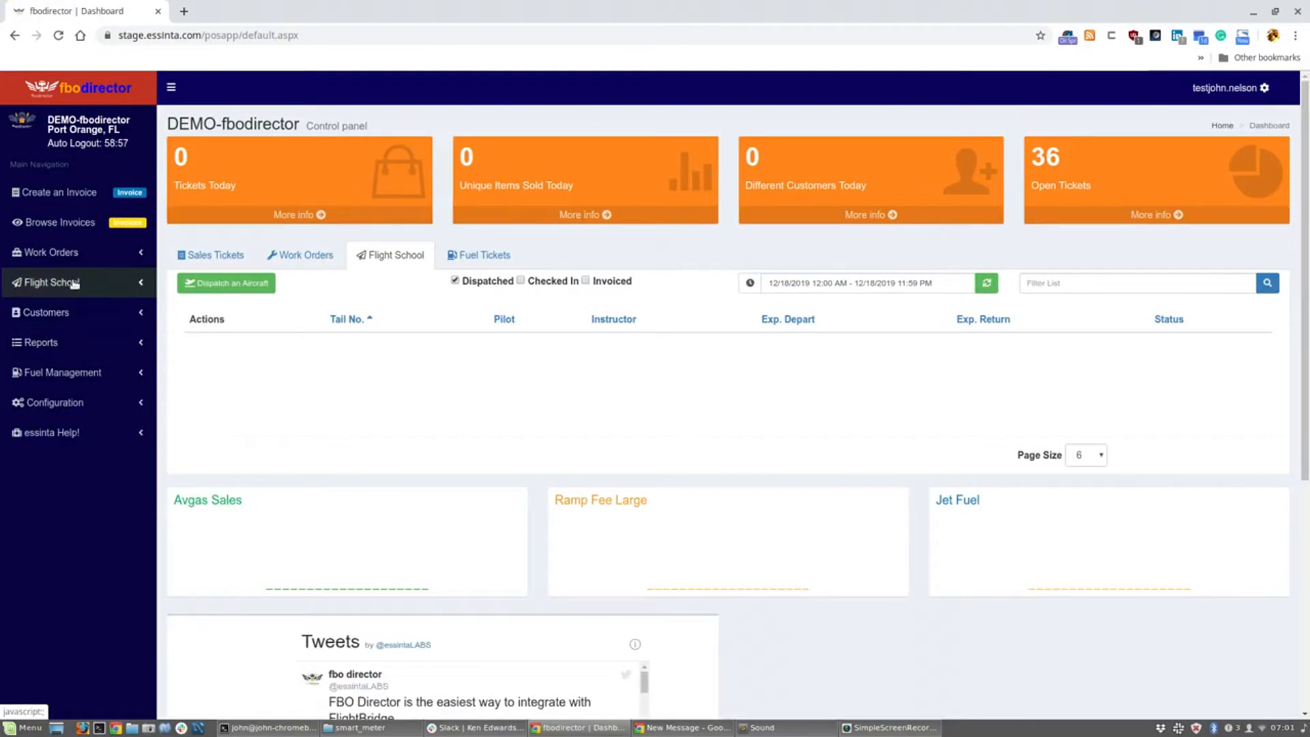
pyautogui.click(75, 283)
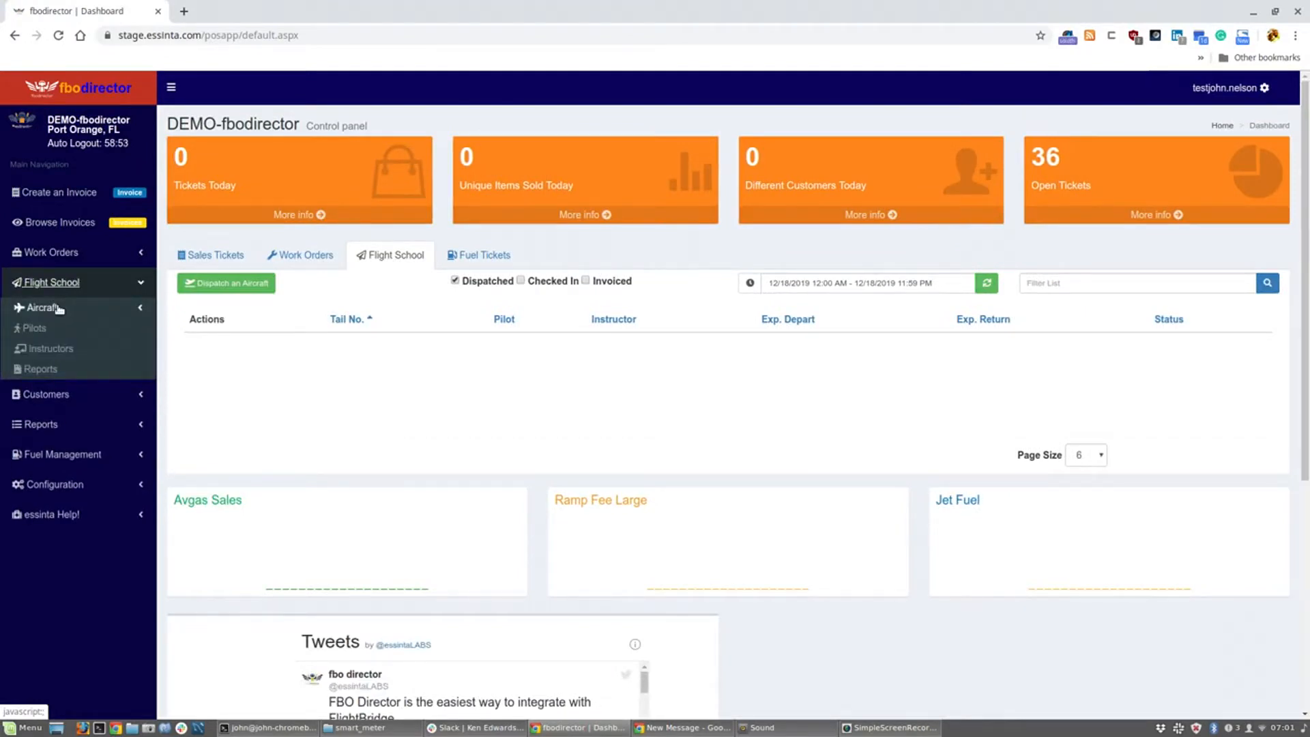
pyautogui.click(73, 313)
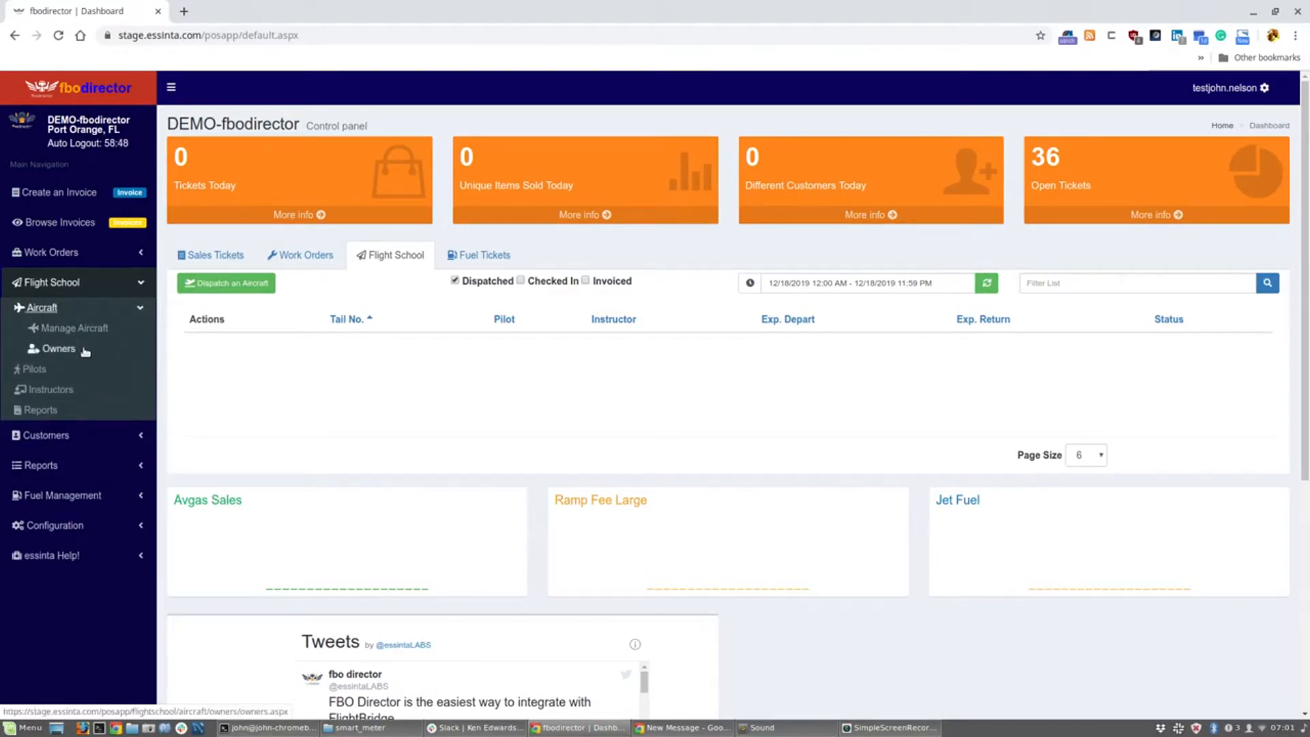
# In the product configuration, start a new product Rental Aircraft of type SERV with sales account 4090|Revenue - Flight School.
pyautogui.click(74, 527)
pyautogui.click(52, 452)
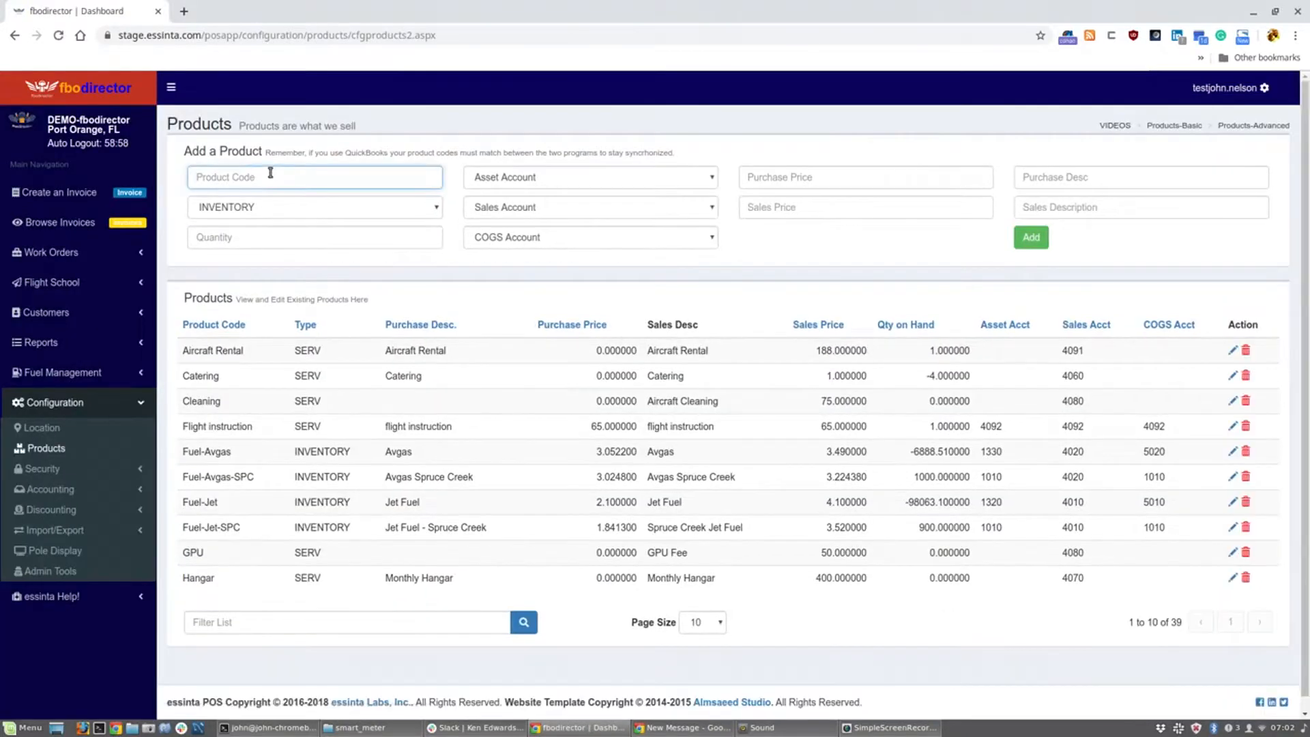
pyautogui.write('Rental Aircraft')
pyautogui.click(322, 216)
pyautogui.click(321, 235)
pyautogui.click(548, 208)
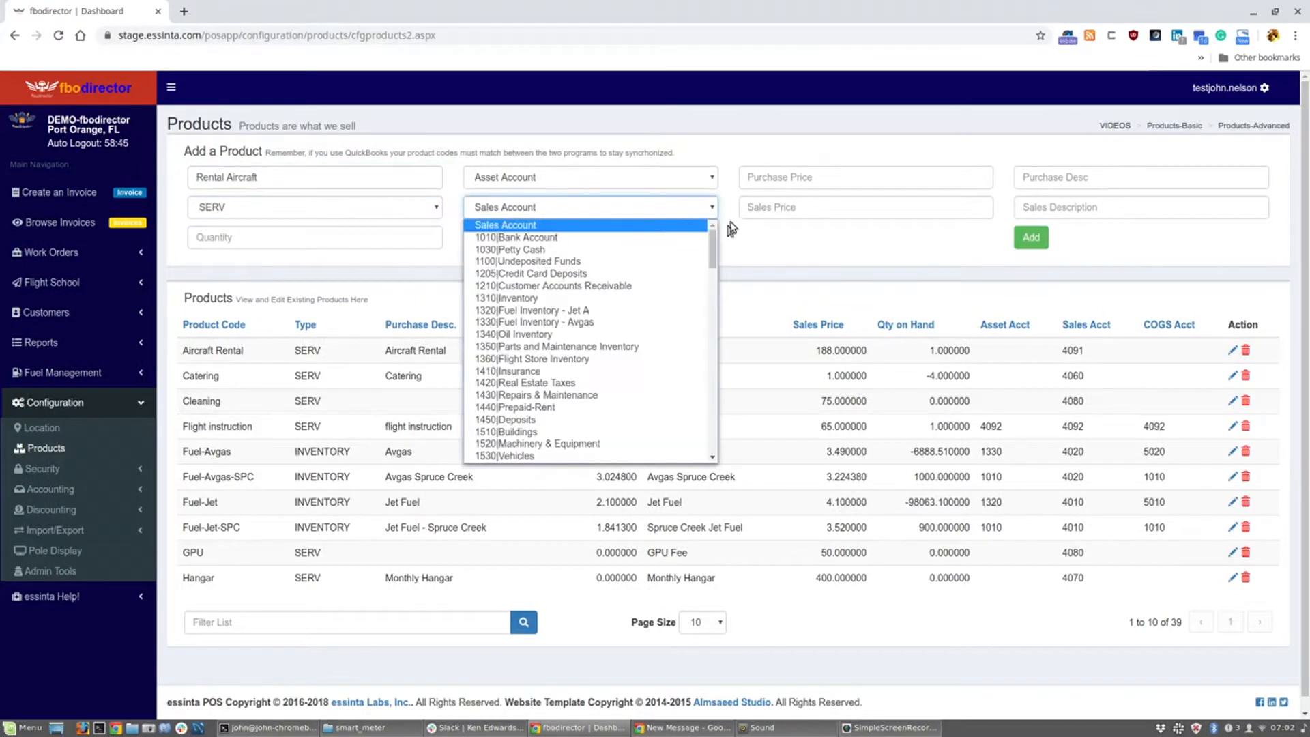
pyautogui.moveTo(712, 249); pyautogui.dragTo(706, 355)
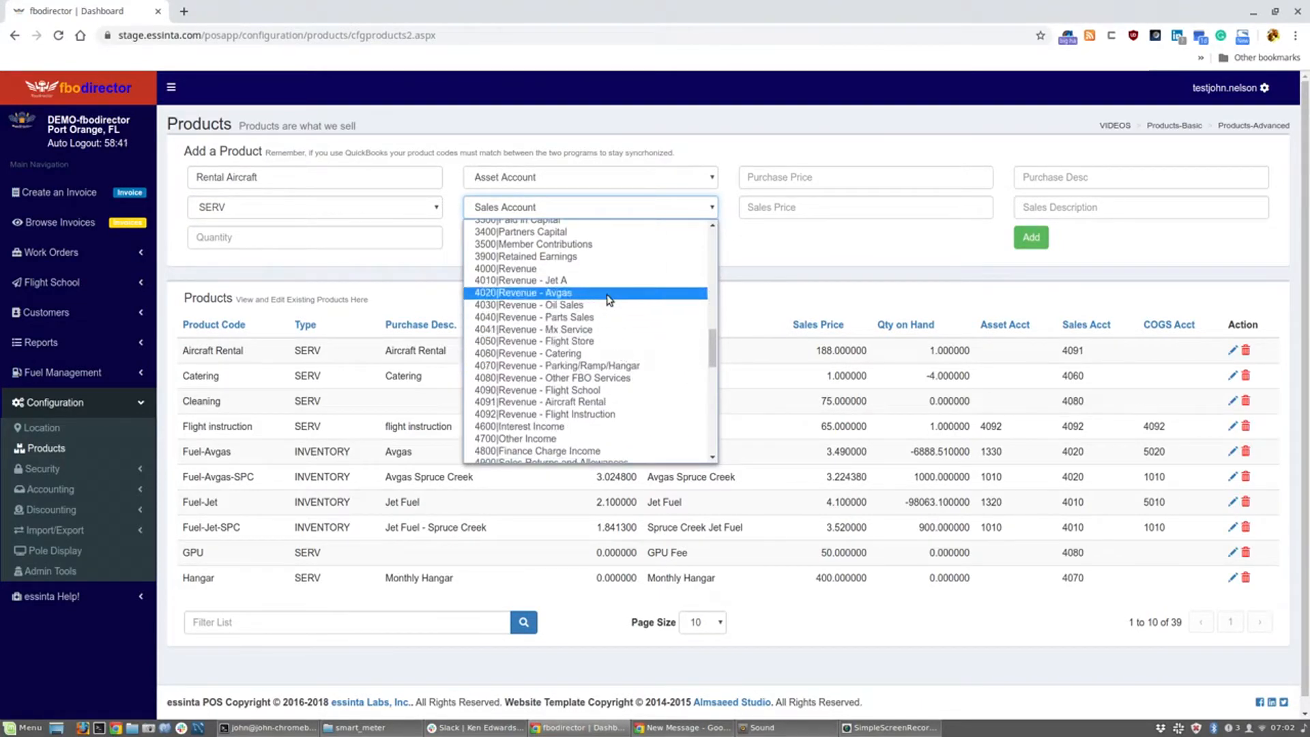
pyautogui.click(614, 390)
# Set the purchase and sales prices to 1, the sales description to Aircraft Rental and the quantity to 0, and add the product.
pyautogui.click(807, 179)
pyautogui.write('1')
pyautogui.click(812, 204)
pyautogui.write('1')
pyautogui.click(1083, 210)
pyautogui.write('Ai')
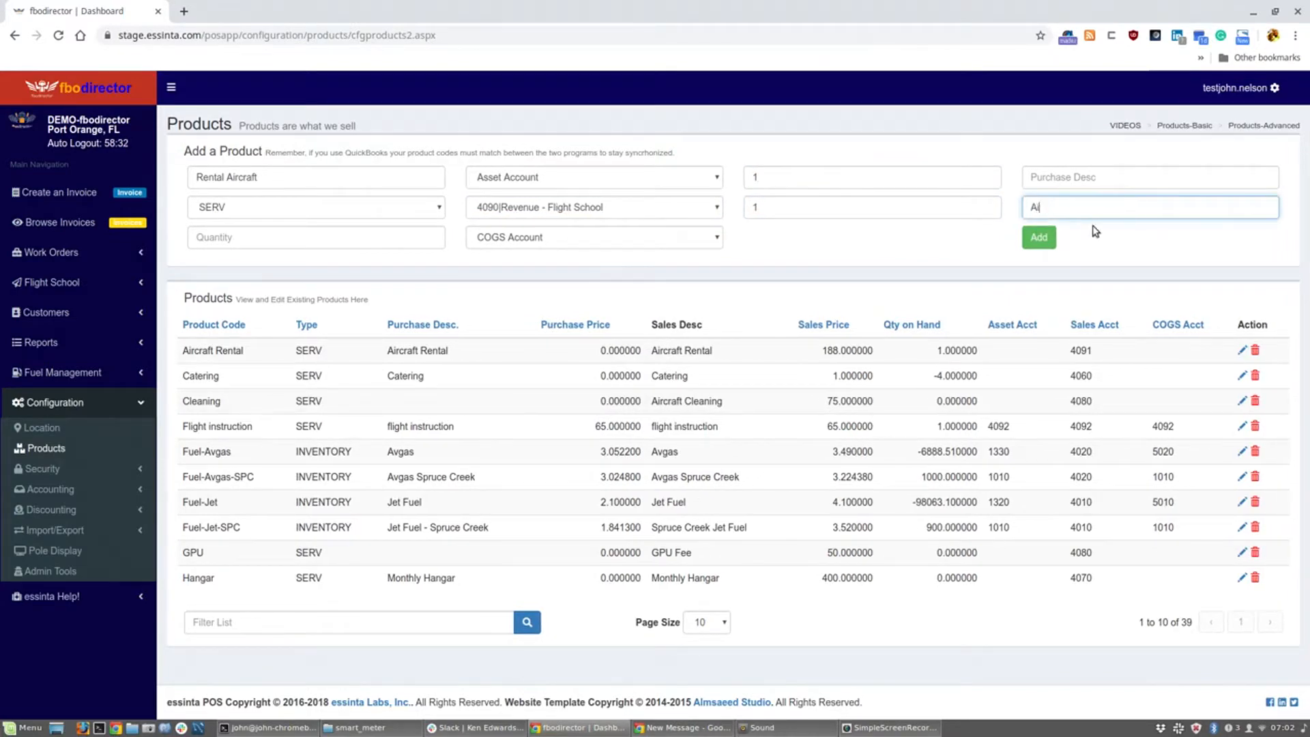
pyautogui.write('rcraft Rental')
pyautogui.click(318, 241)
pyautogui.write('0')
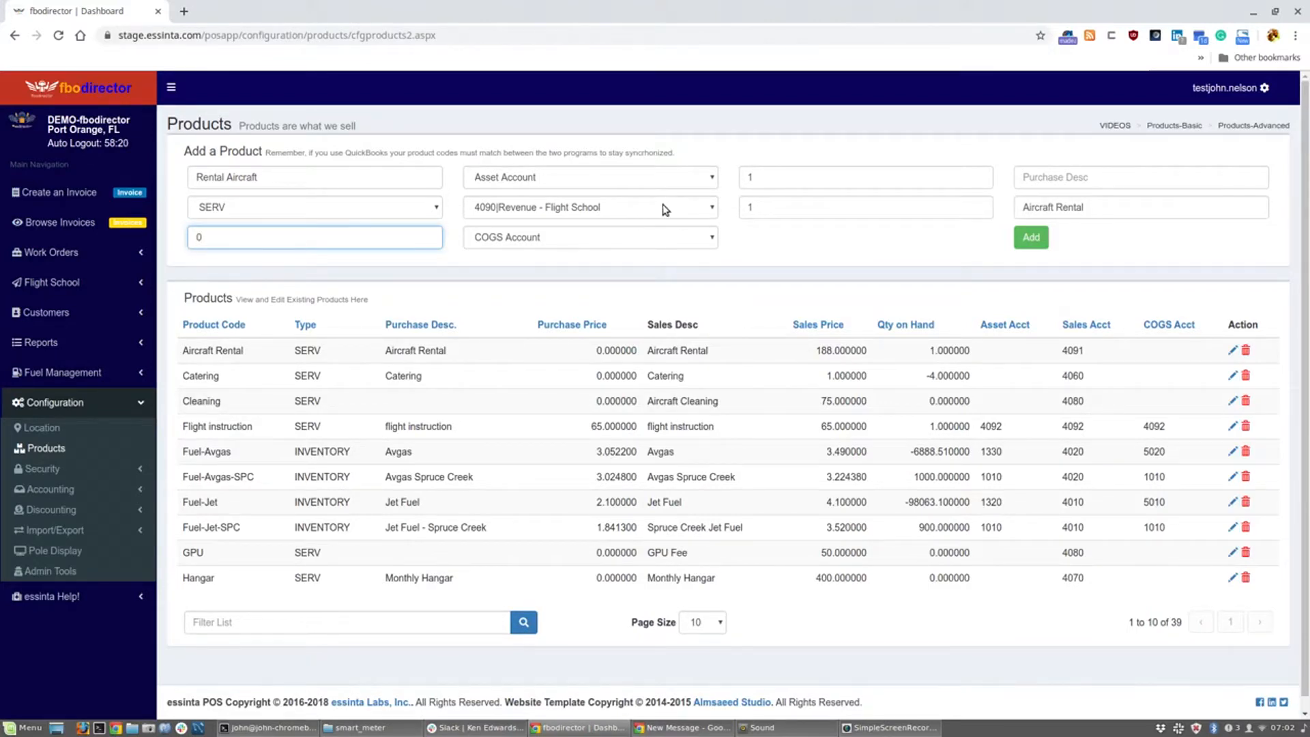
pyautogui.click(1032, 237)
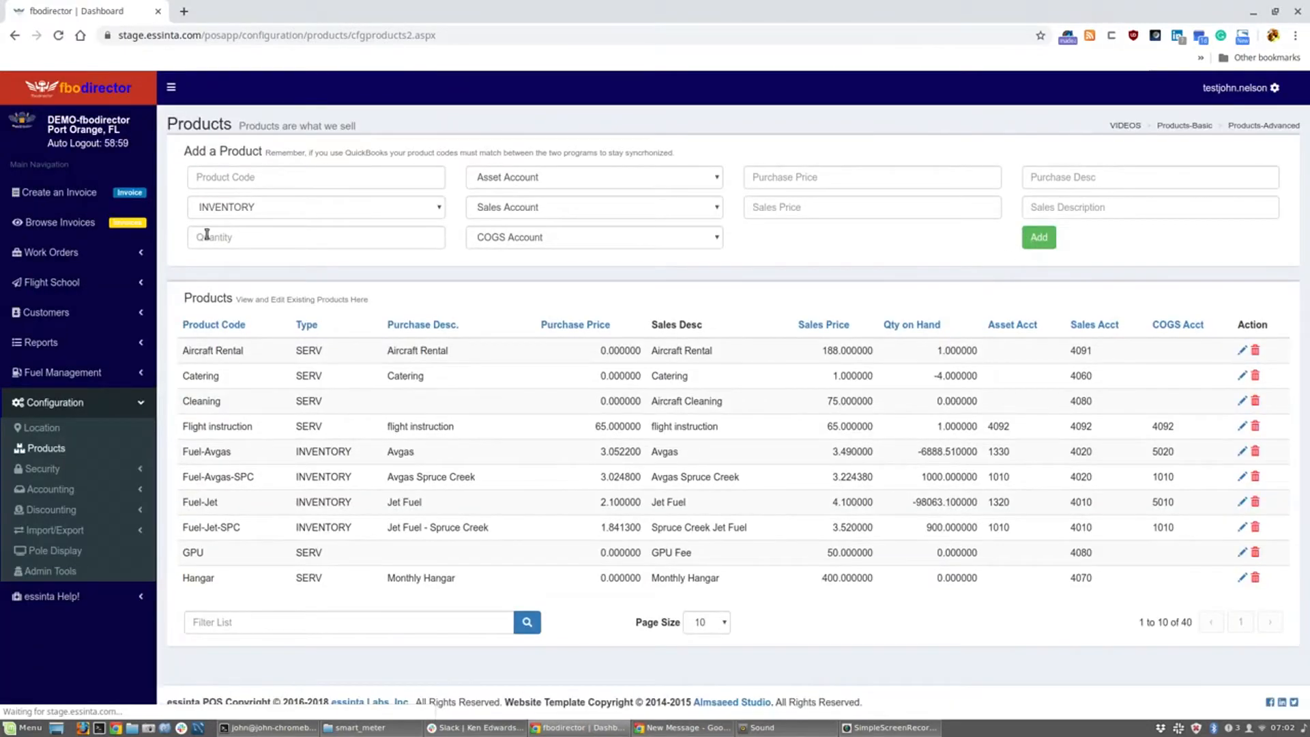
# Enter Flight Instruction as the product code for another new product.
pyautogui.click(266, 182)
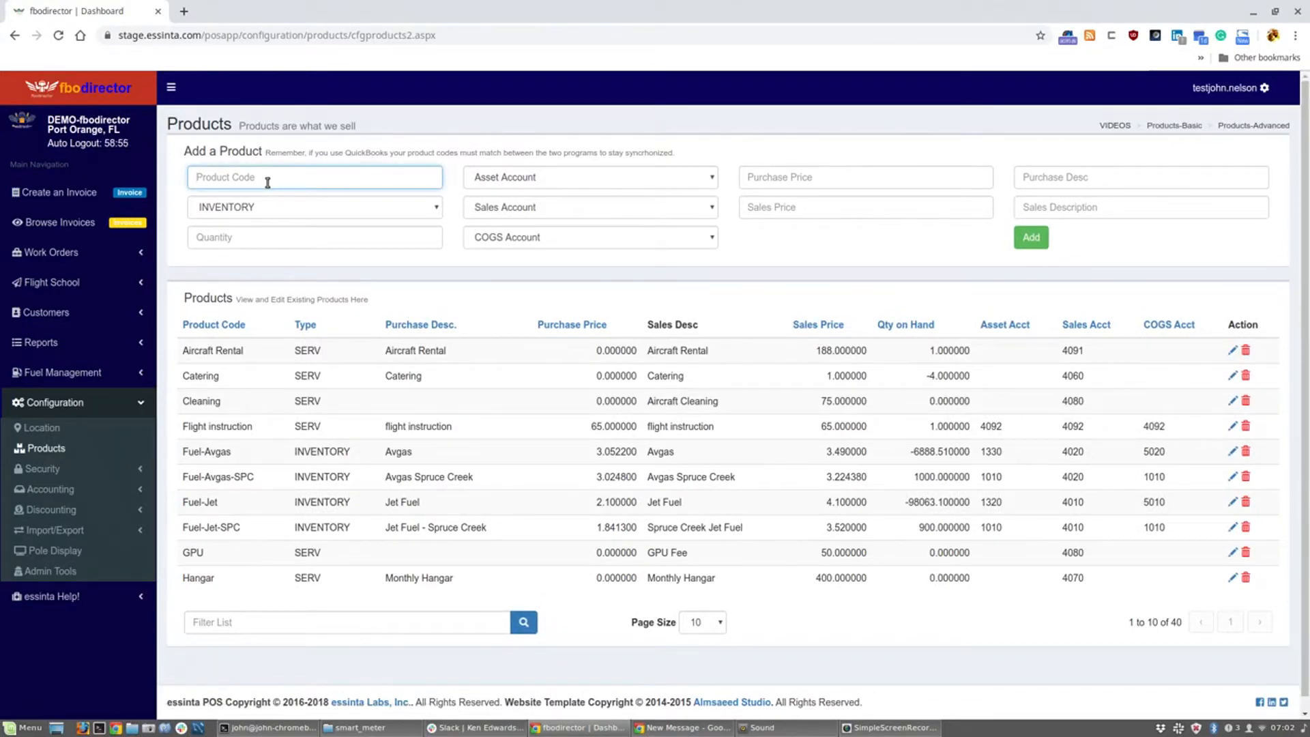
pyautogui.write('Airc')
pyautogui.press('BackSpace')
pyautogui.write('Inst')
pyautogui.press('BackSpace')
pyautogui.write('Flight Insturc')
pyautogui.press('BackSpace')
pyautogui.press('BackSpace')
pyautogui.press('BackSpace')
pyautogui.write('ruction')
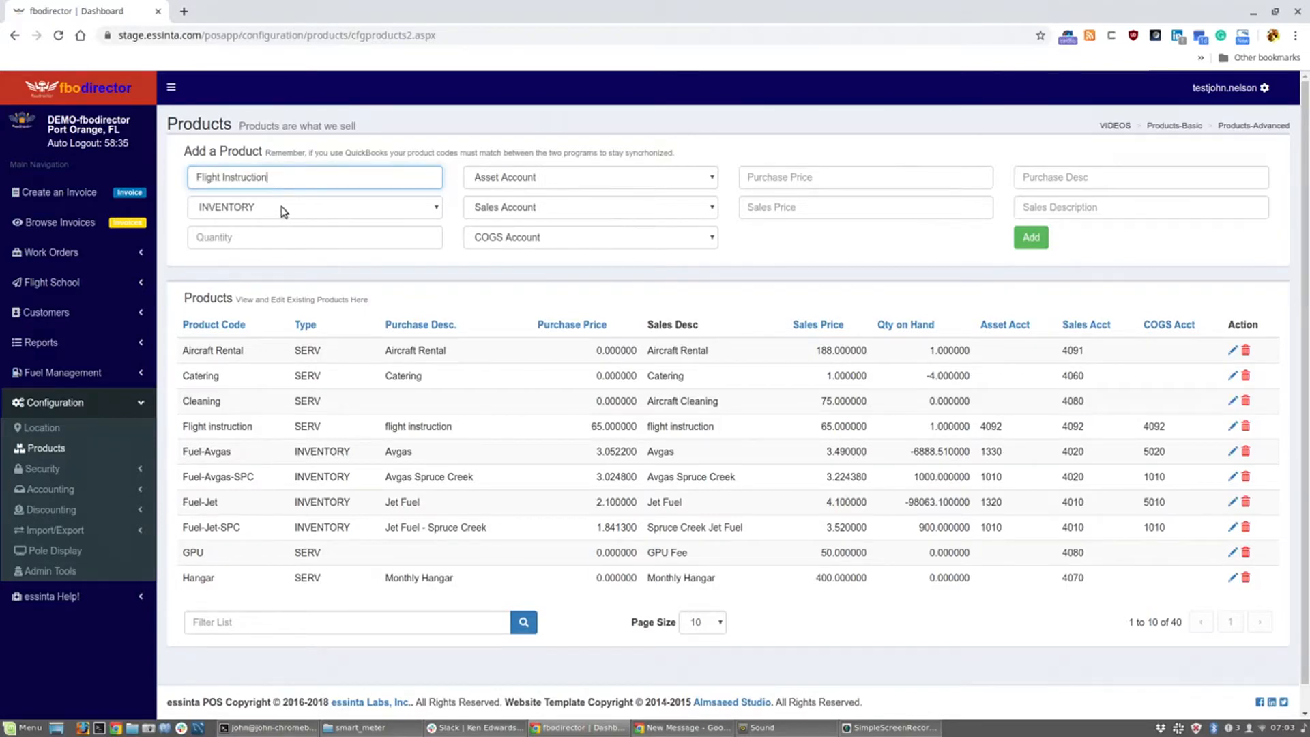
# Set the type to SERV, sales account to 4092|Revenue - Flight Instruction, both prices to 1 and sales description to Aircraft Flight Instruction.
pyautogui.click(285, 220)
pyautogui.click(290, 207)
pyautogui.click(293, 237)
pyautogui.click(591, 207)
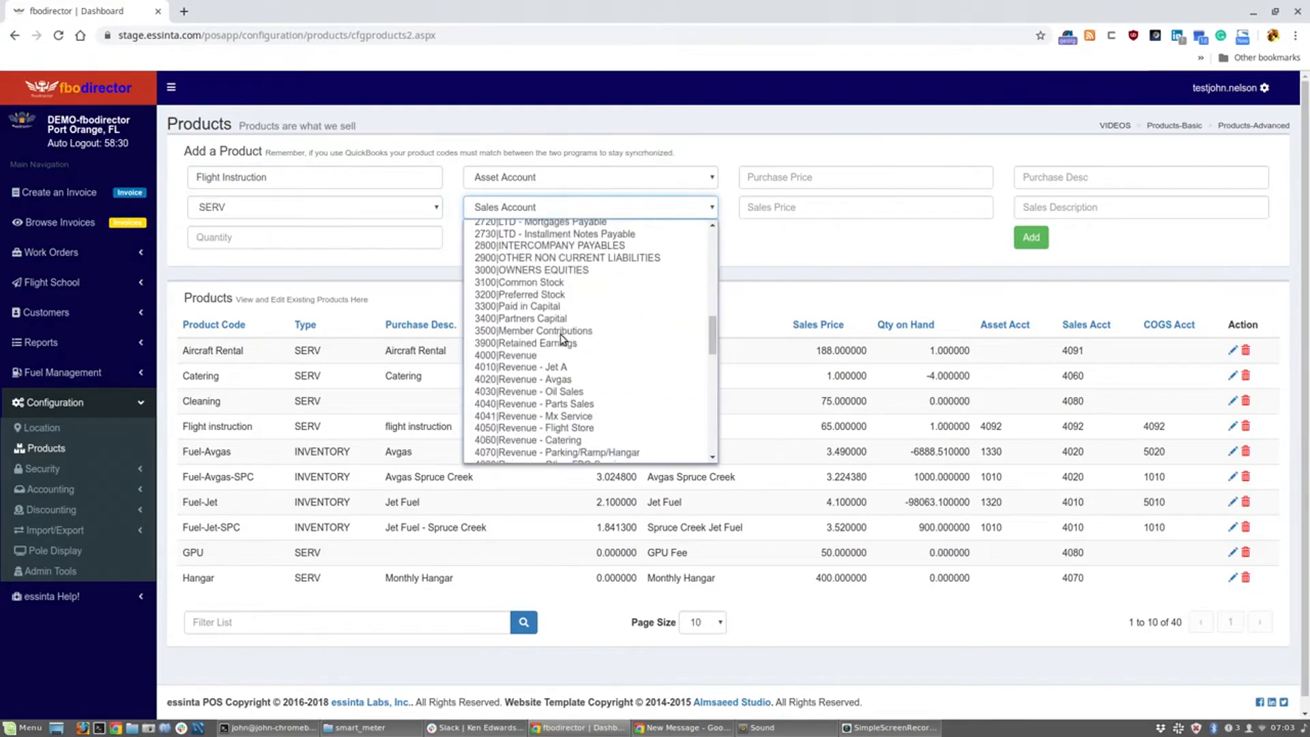
pyautogui.scroll(-2, 587, 341)
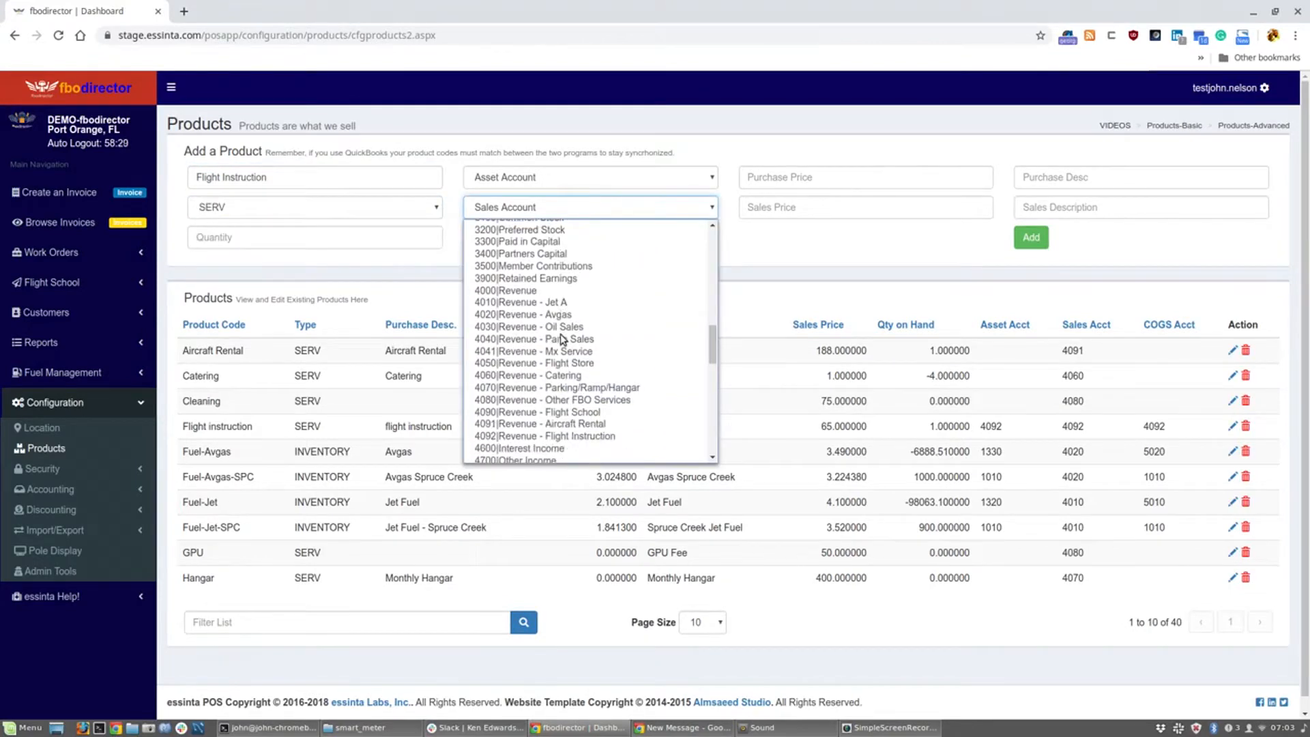
pyautogui.click(575, 436)
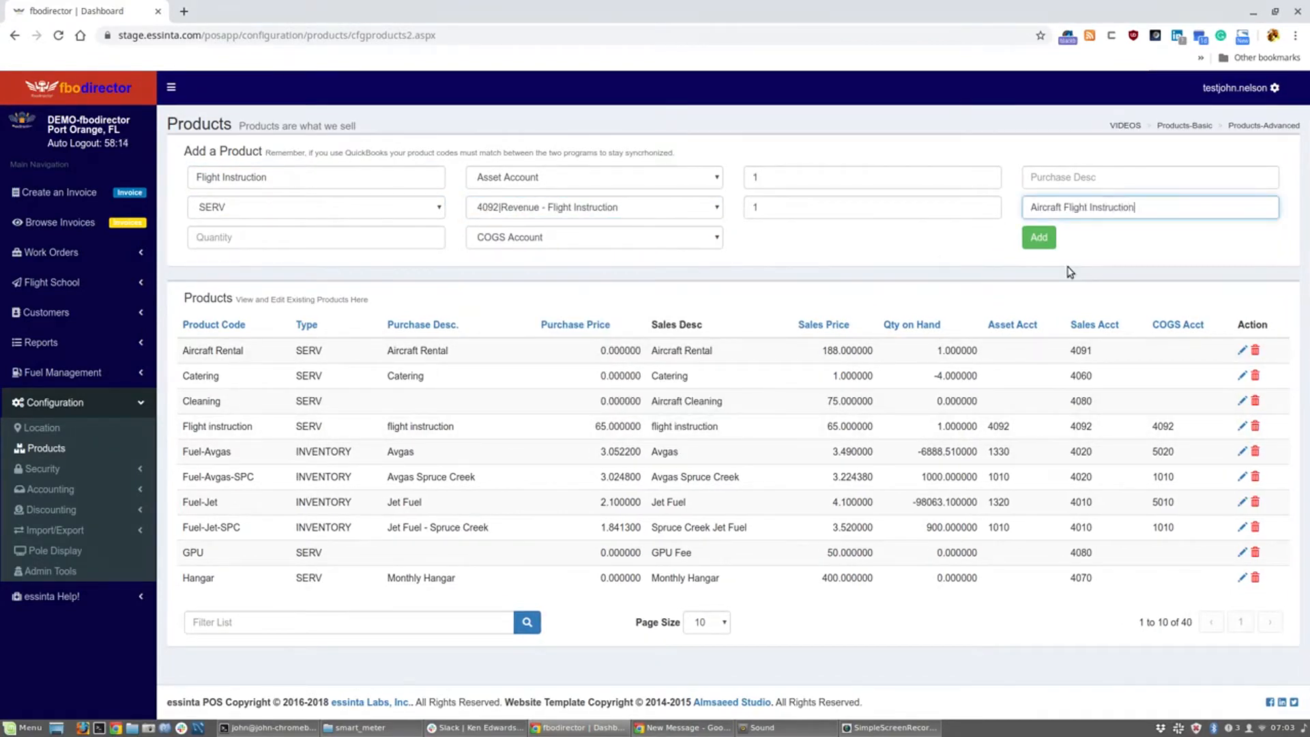
# Copy the sales description into the purchase description, set the quantity to 0, and add the flight instruction product.
pyautogui.moveTo(1154, 209); pyautogui.dragTo(993, 207)
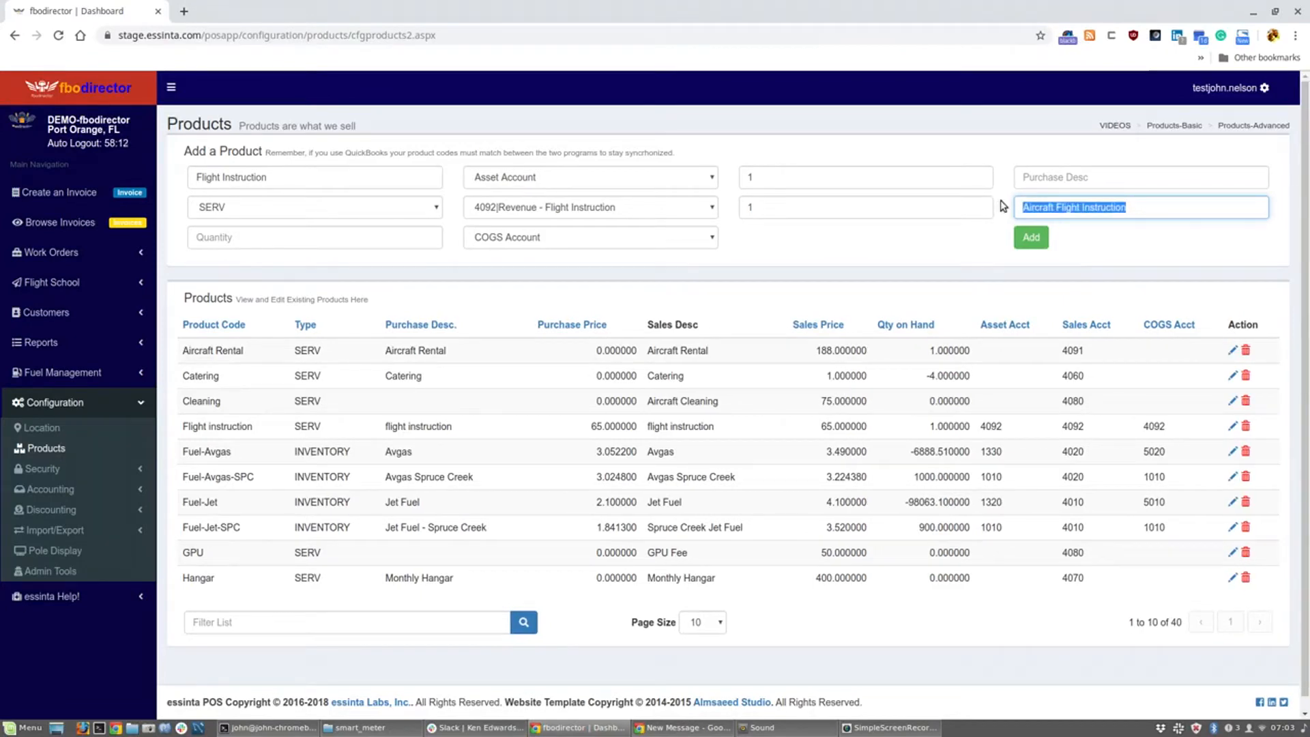
pyautogui.click(345, 239)
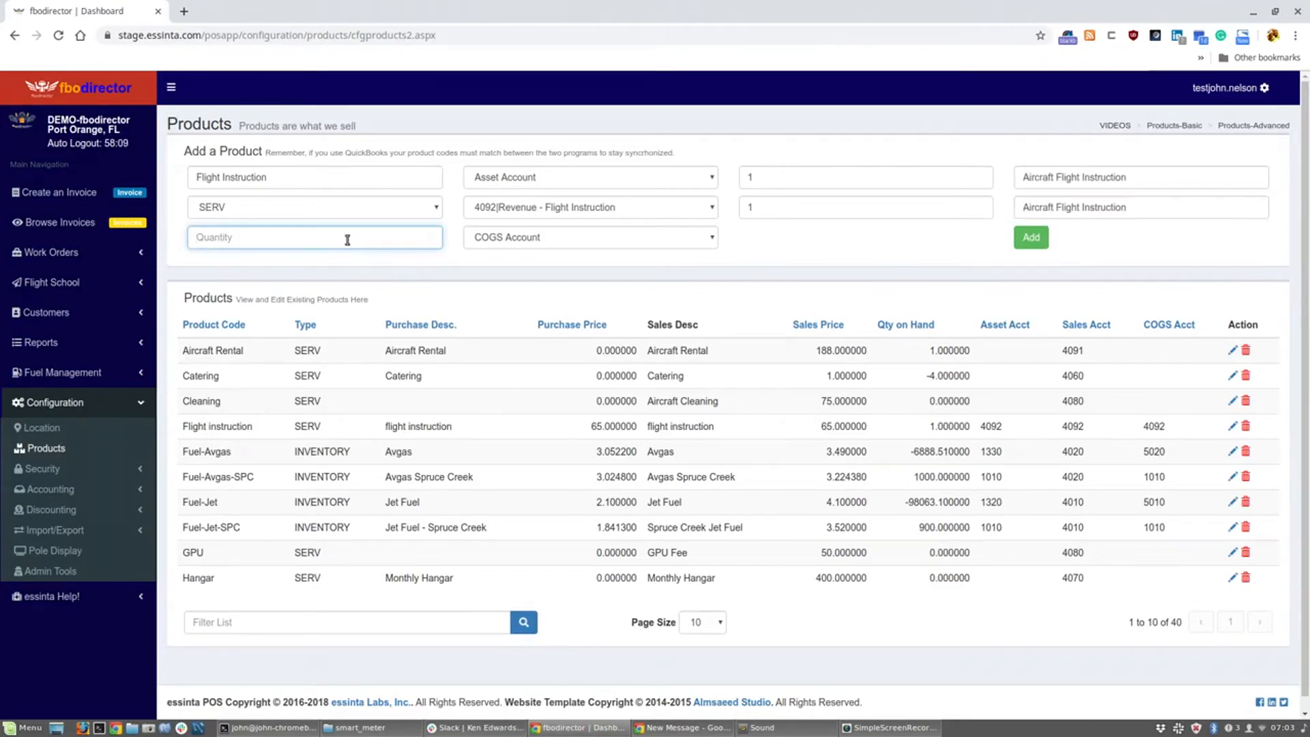
pyautogui.write('0')
pyautogui.click(1047, 239)
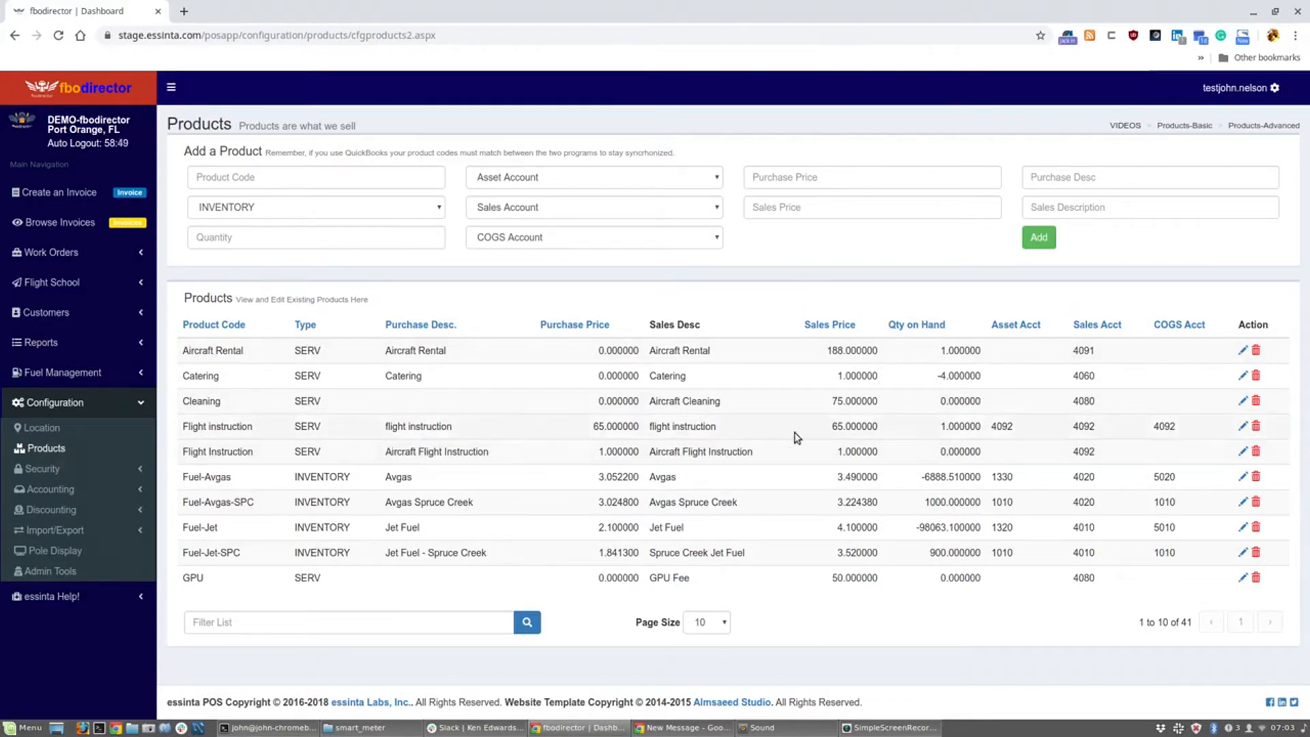
# Edit the existing Aircraft Rental product to a sales price of 1 with sales account 4091|Revenue - Aircraft Rental, and save it.
pyautogui.click(1244, 353)
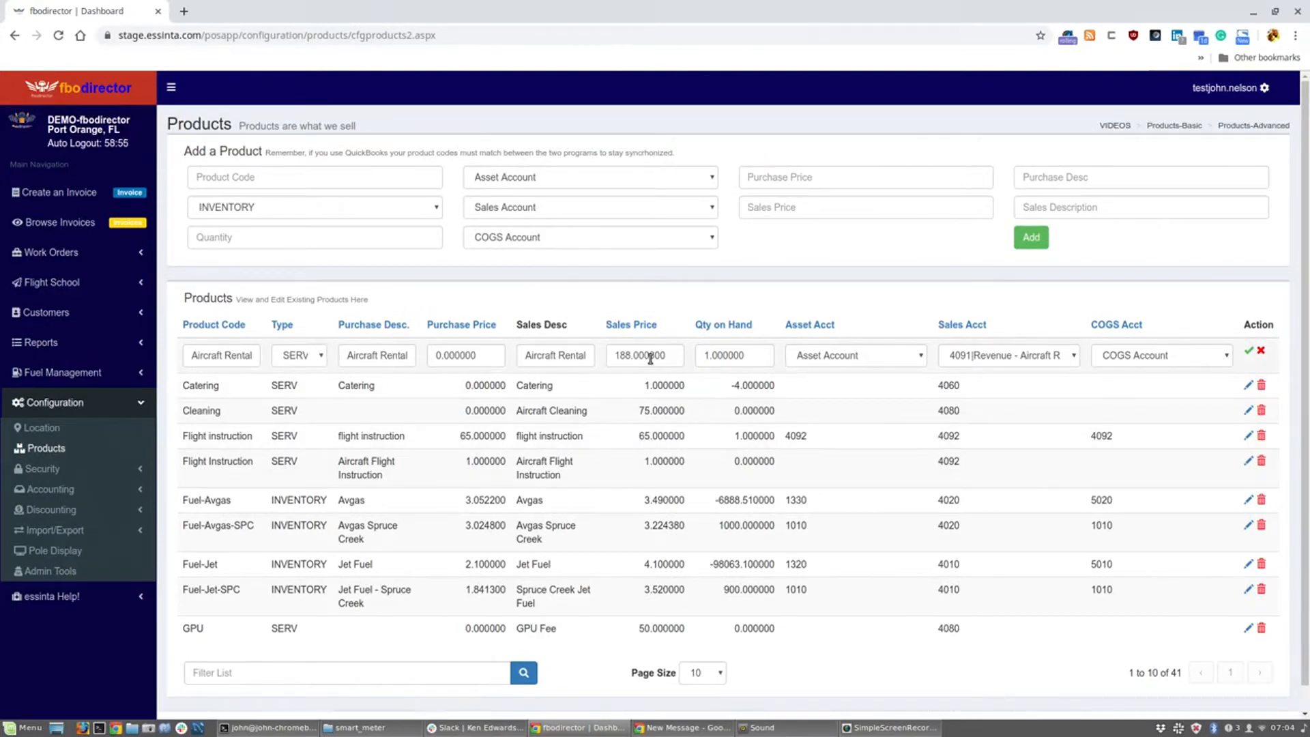
pyautogui.doubleClick(623, 350)
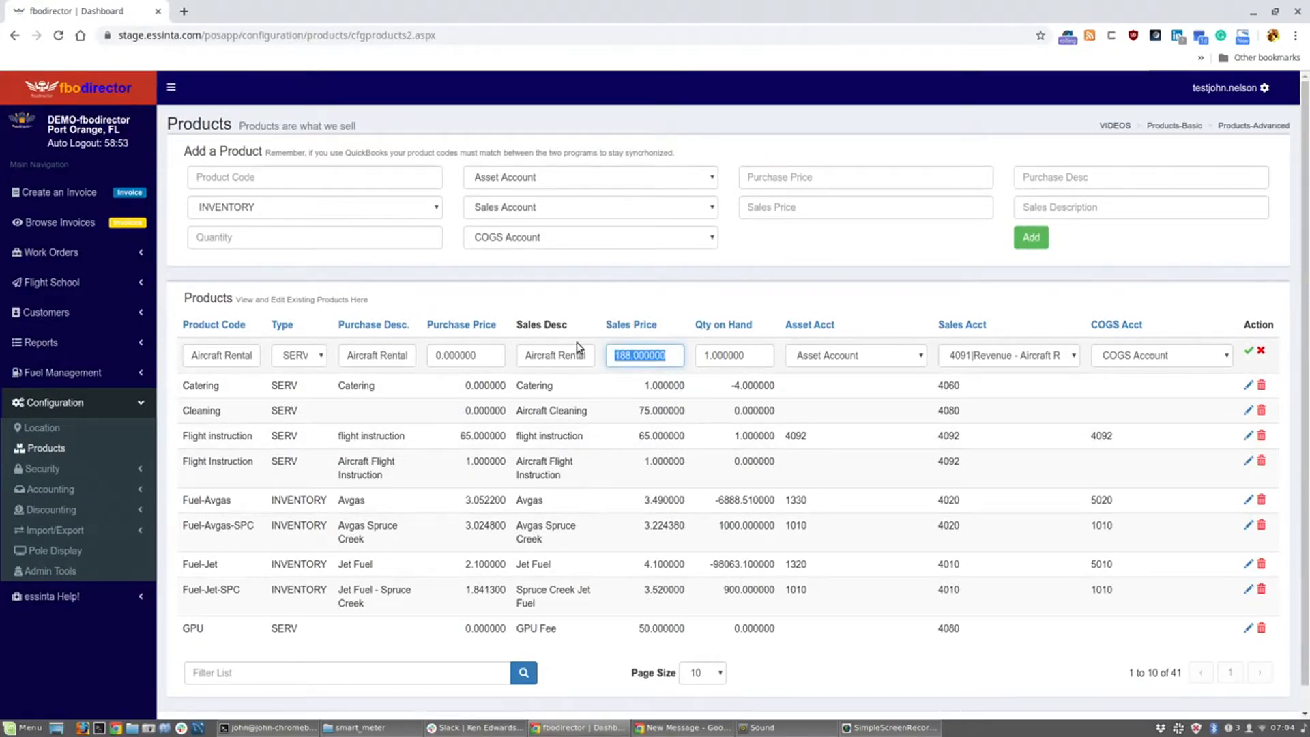
pyautogui.write('1')
pyautogui.click(981, 357)
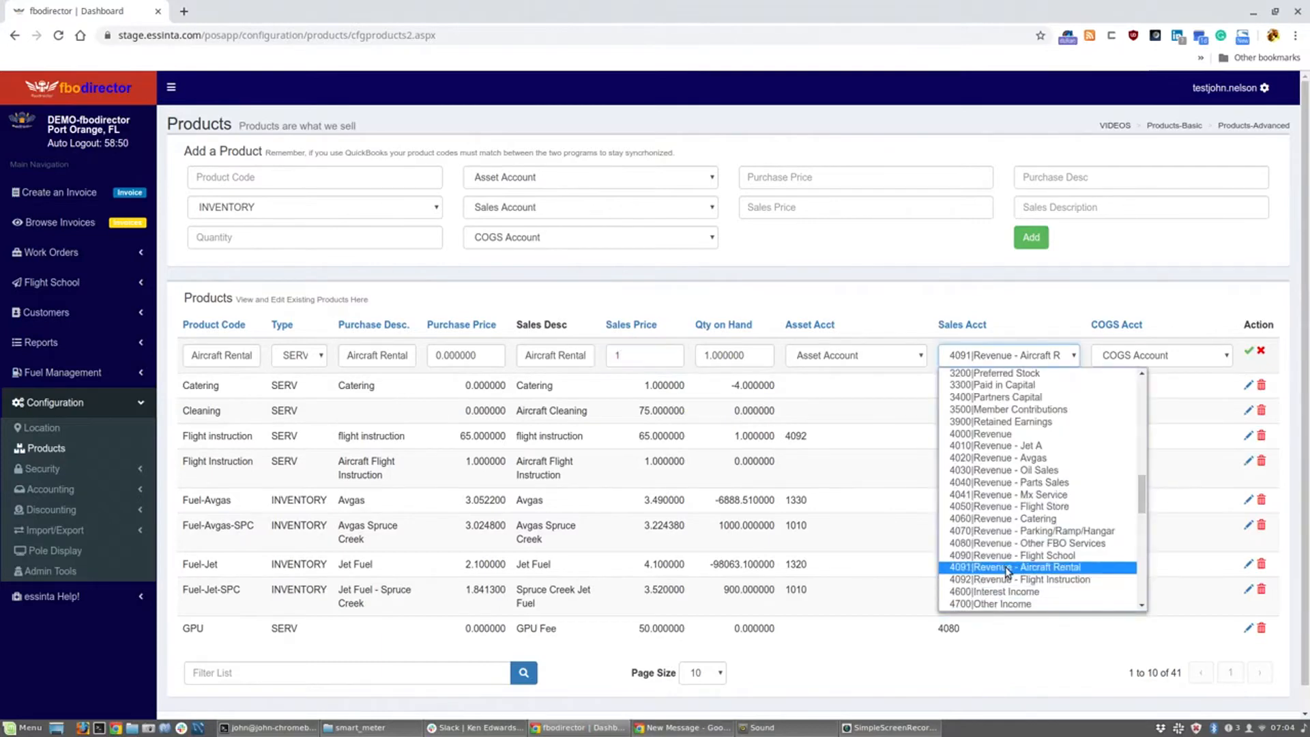
pyautogui.click(1008, 569)
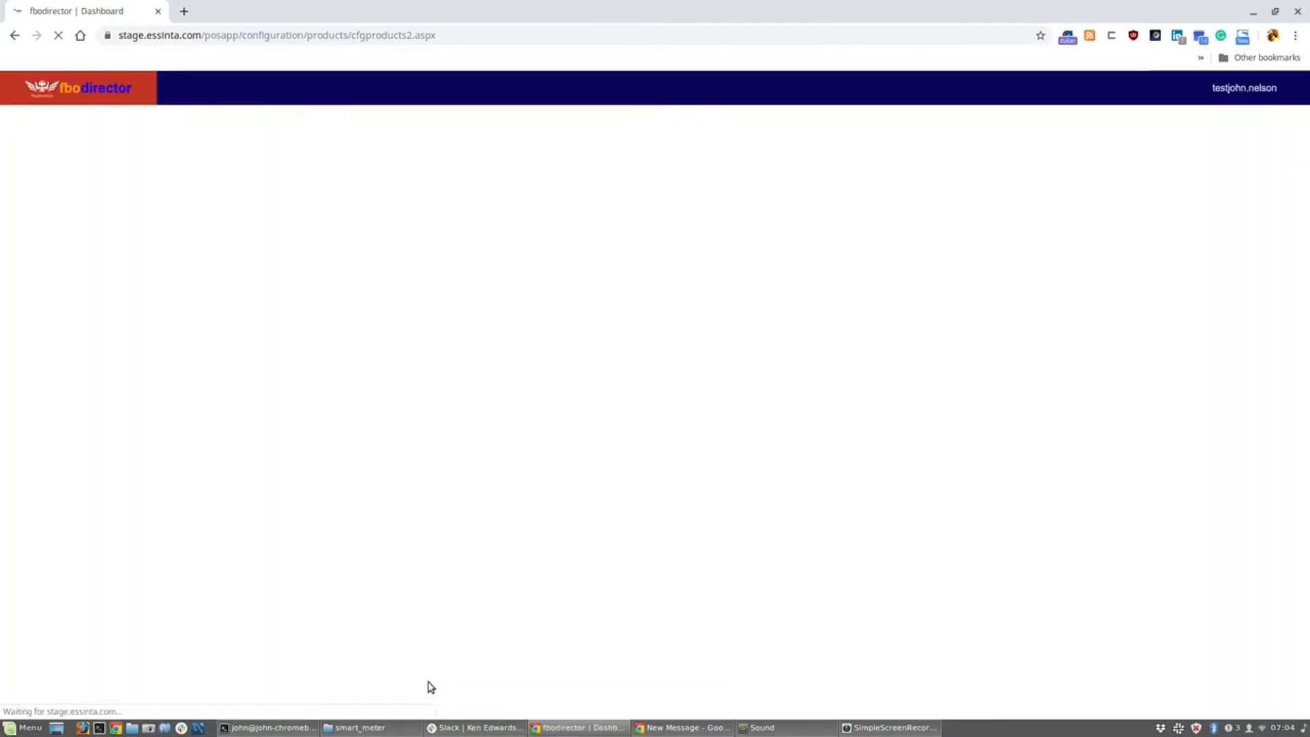
# Filter the products by "rental" and change the Rental Aircraft product's sales account to 4091|Revenue - Aircraft Rental.
pyautogui.click(402, 619)
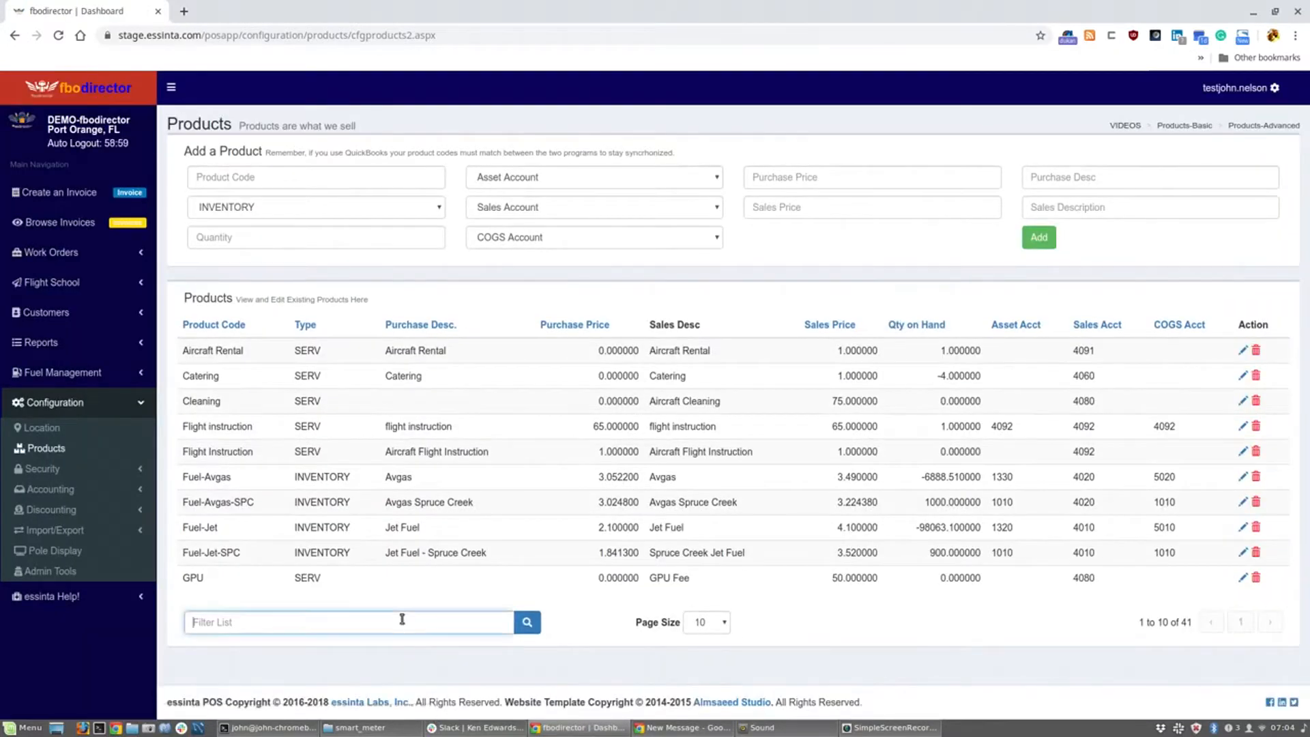
pyautogui.write('rental')
pyautogui.click(528, 623)
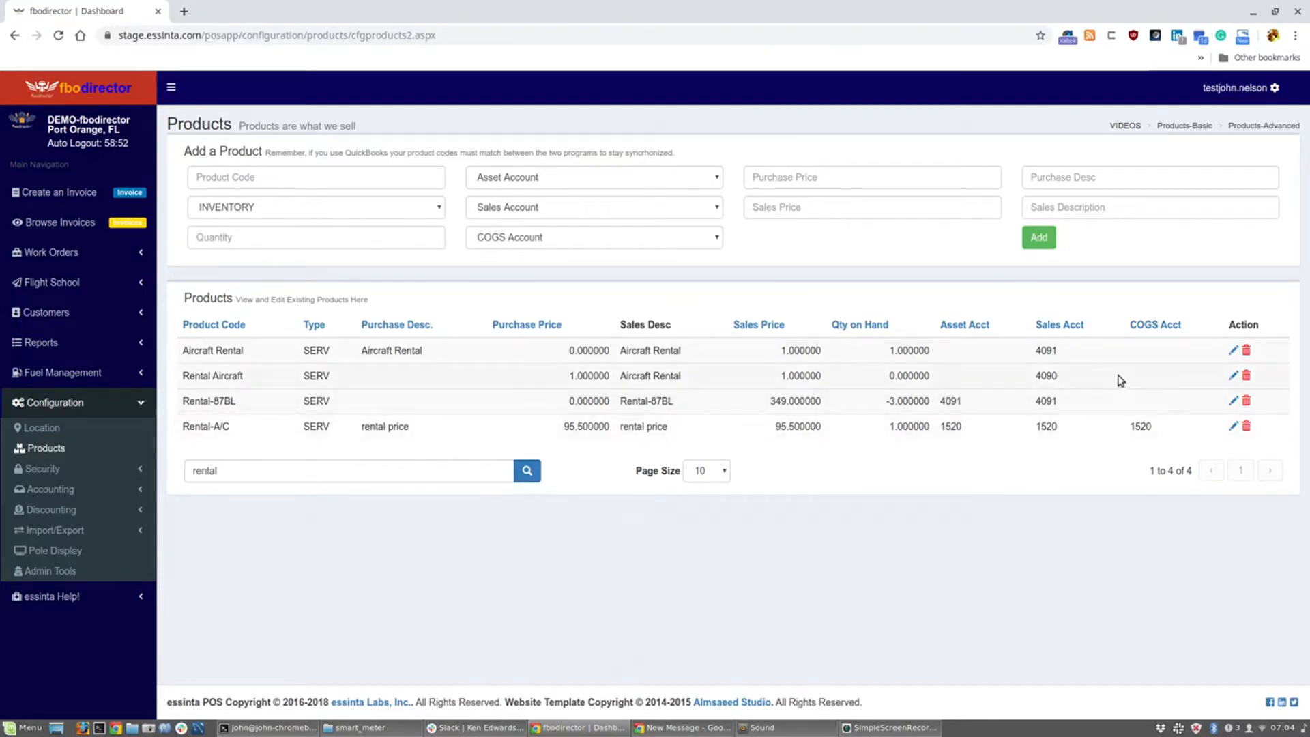
pyautogui.click(1235, 377)
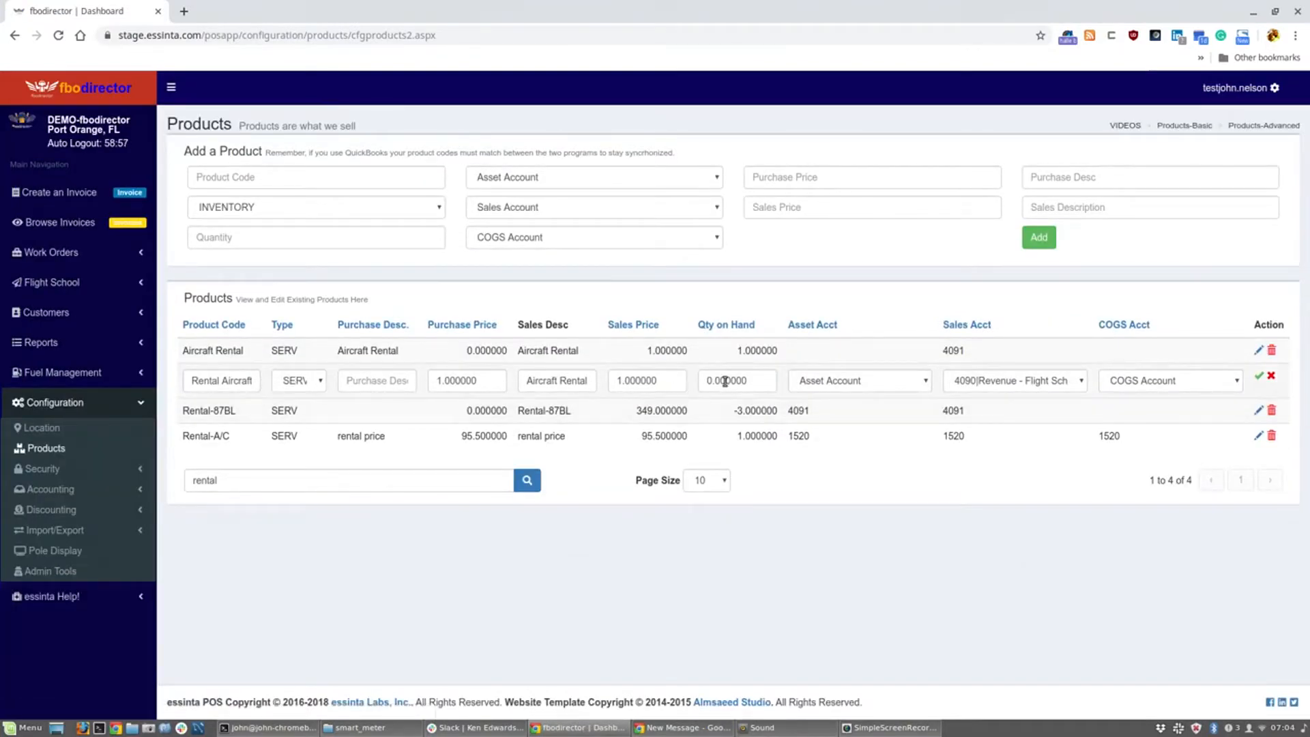
pyautogui.click(1056, 384)
pyautogui.scroll(1, 1044, 539)
pyautogui.scroll(-3, 1049, 597)
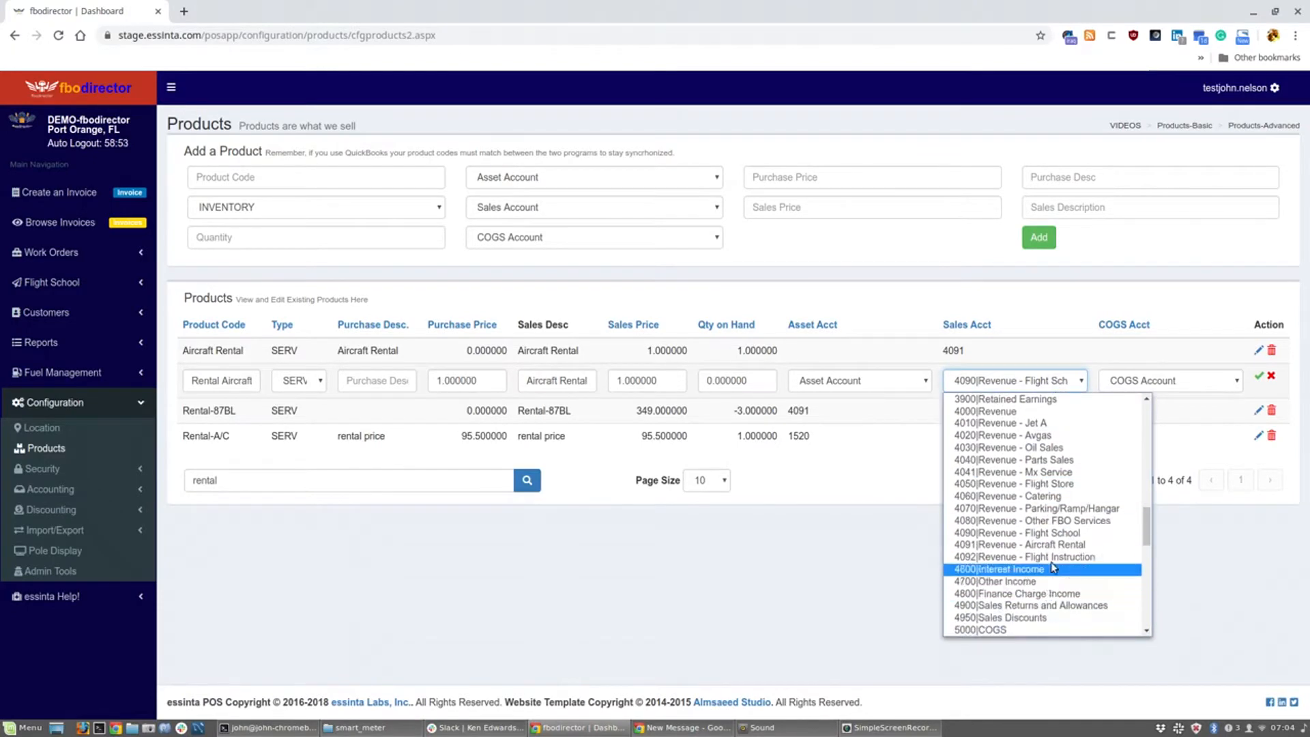
pyautogui.click(1057, 546)
pyautogui.click(1259, 375)
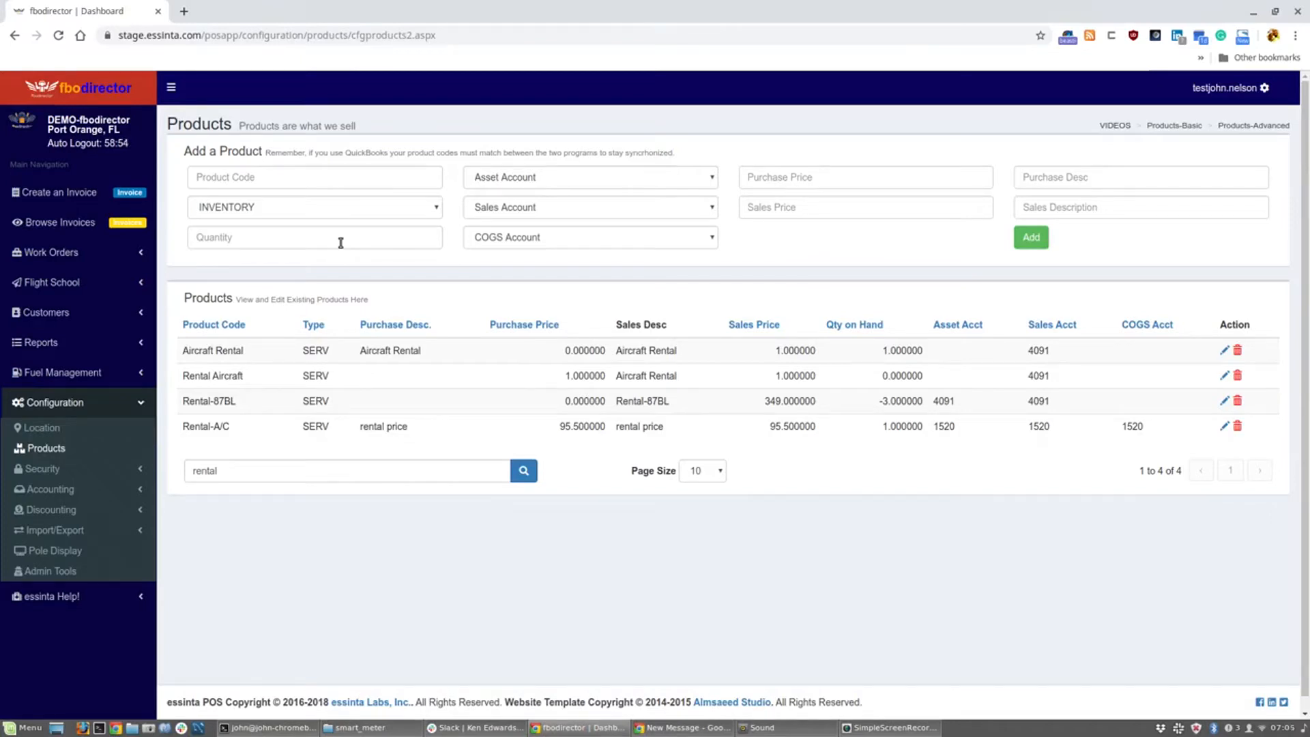
# Add a flight school aircraft owner with the company name Essinta Labs Demo Database and save it.
pyautogui.click(53, 281)
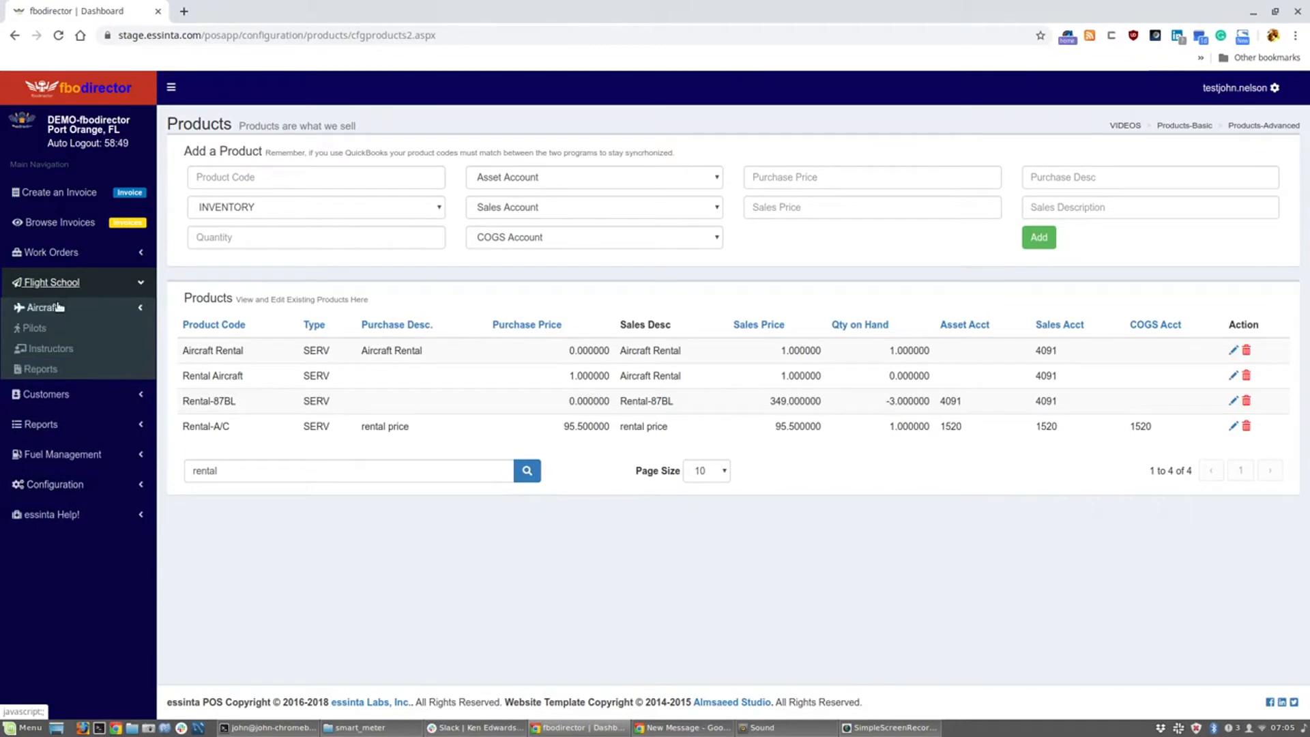
pyautogui.click(59, 307)
pyautogui.click(59, 346)
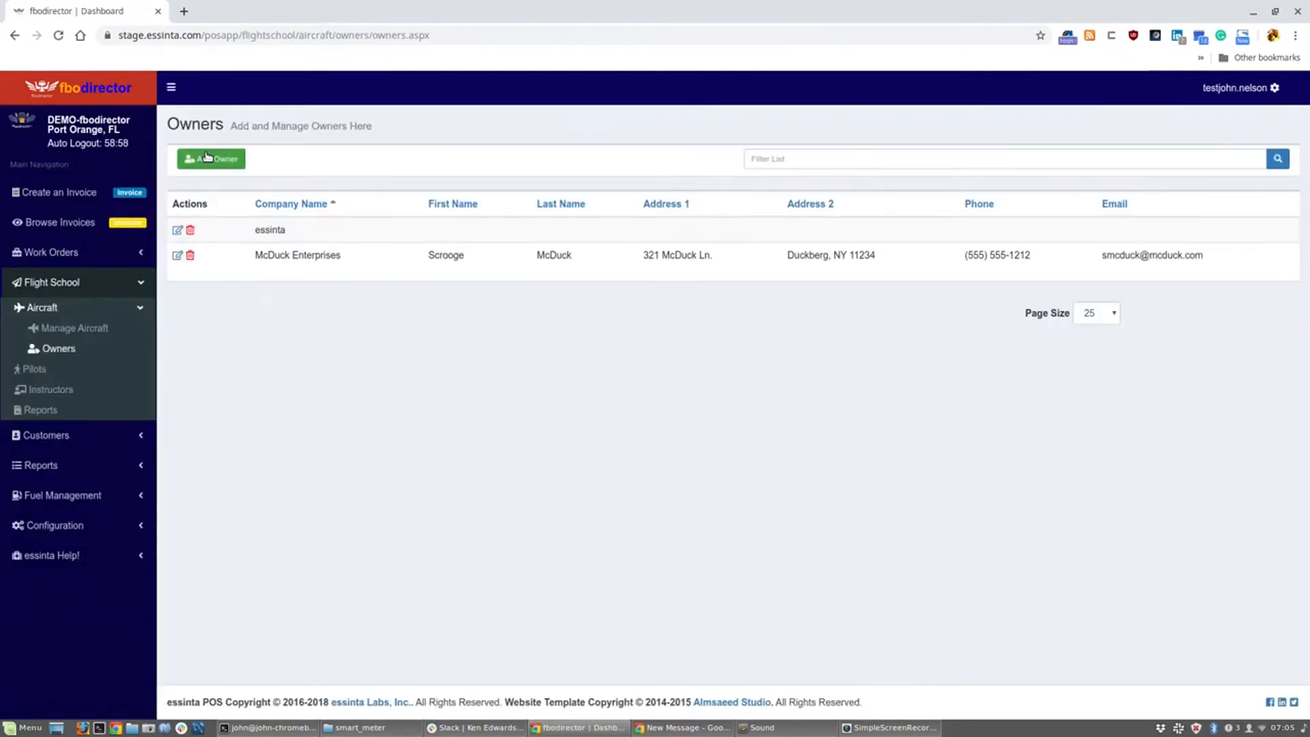
pyautogui.click(206, 159)
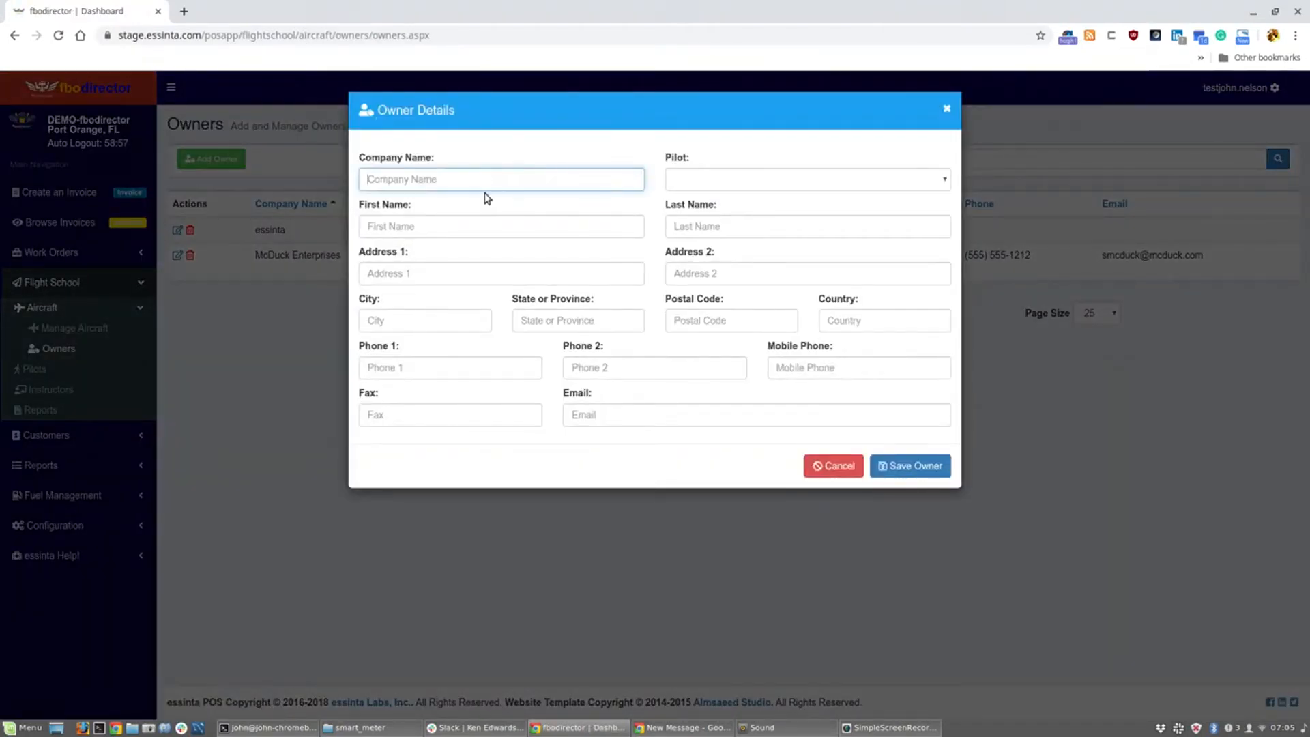
pyautogui.write('Essinta Labs Demo Database')
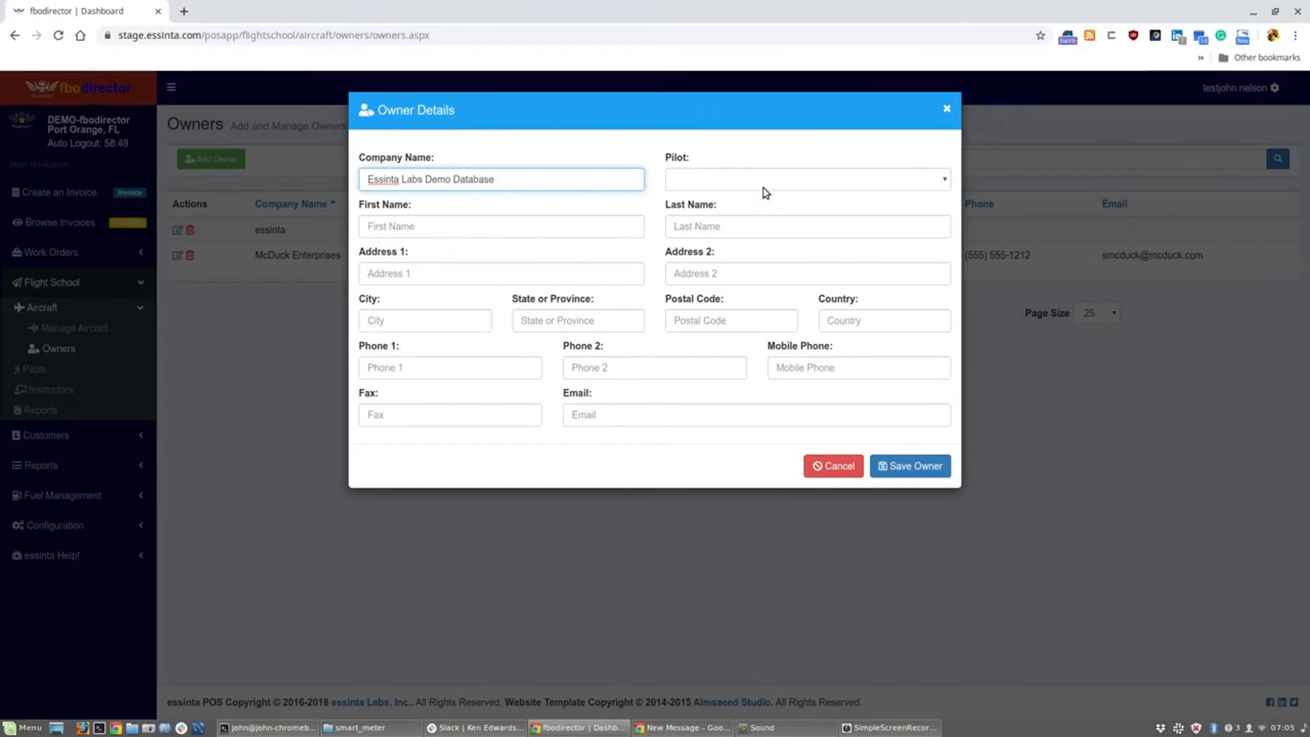
pyautogui.click(919, 466)
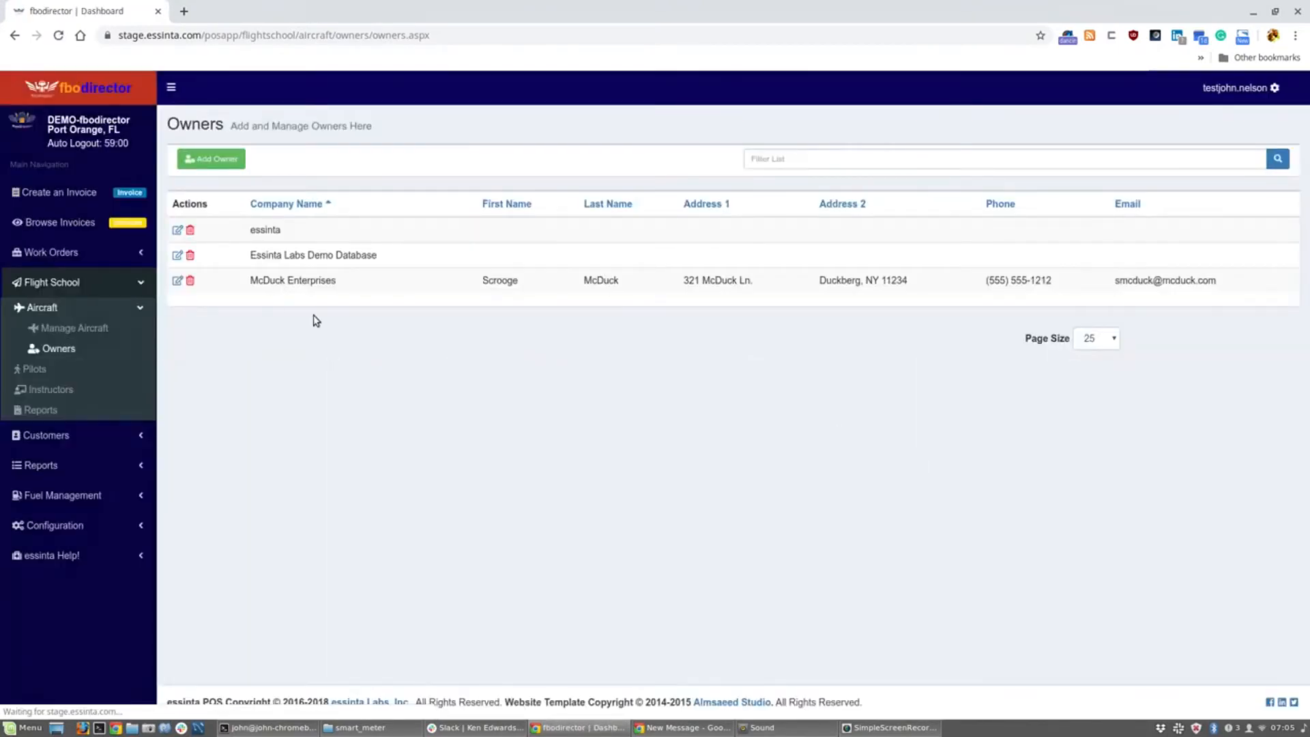
# Start a new aircraft record with tail number N5660G, serial number 123456789 and owner Essinta Labs Demo Database.
pyautogui.click(74, 333)
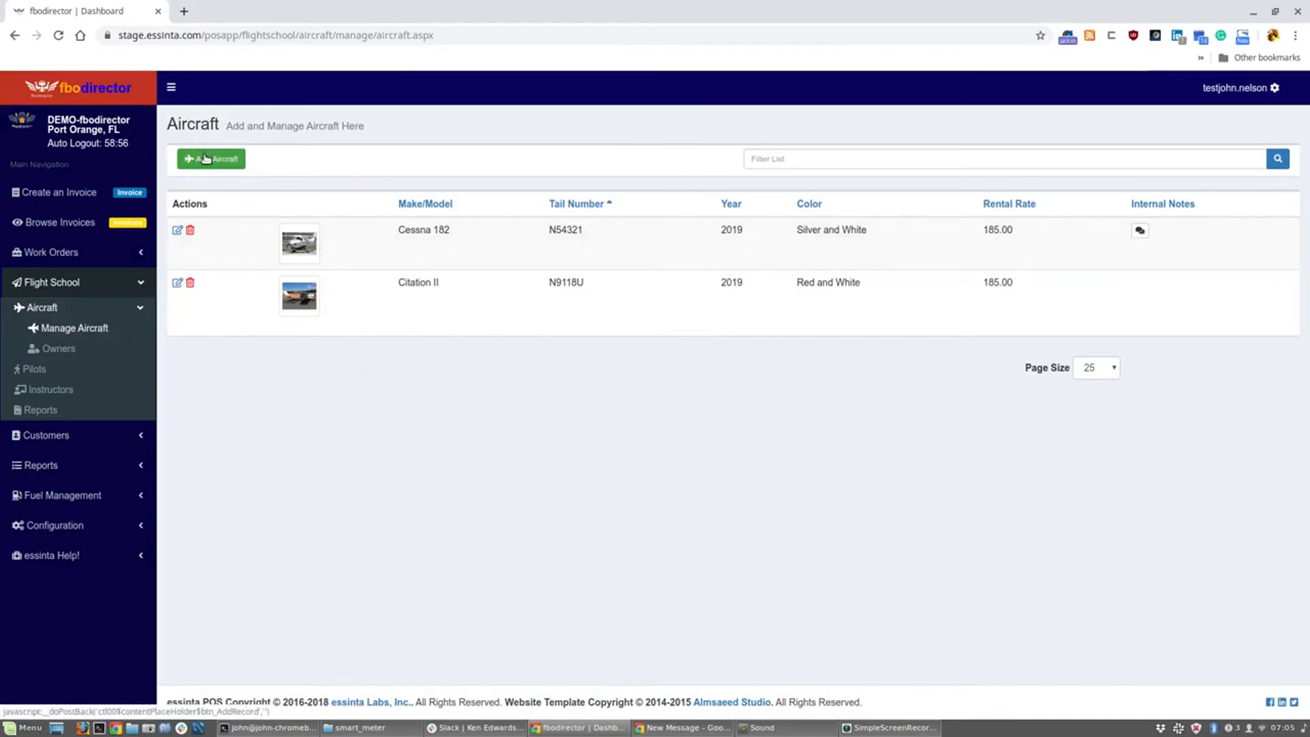
pyautogui.click(227, 163)
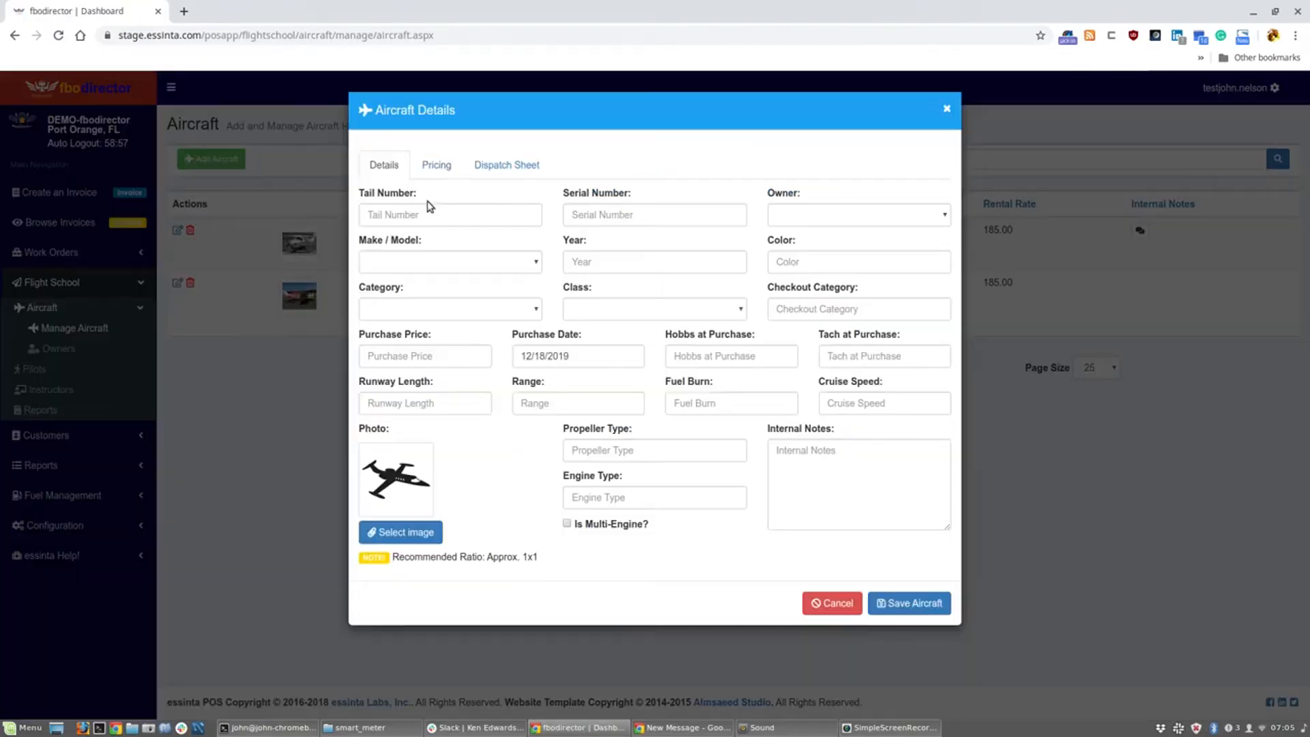
pyautogui.click(427, 215)
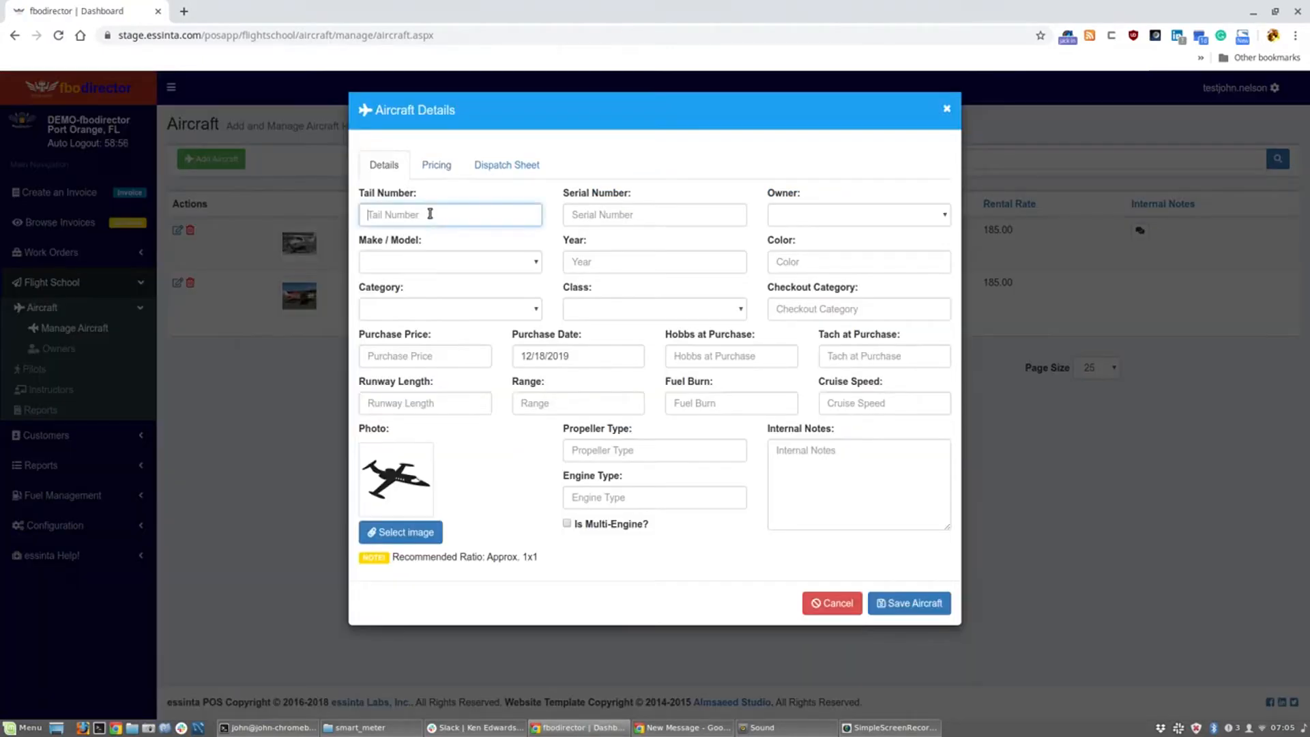
pyautogui.write('N5660G')
pyautogui.click(615, 220)
pyautogui.write('123456789')
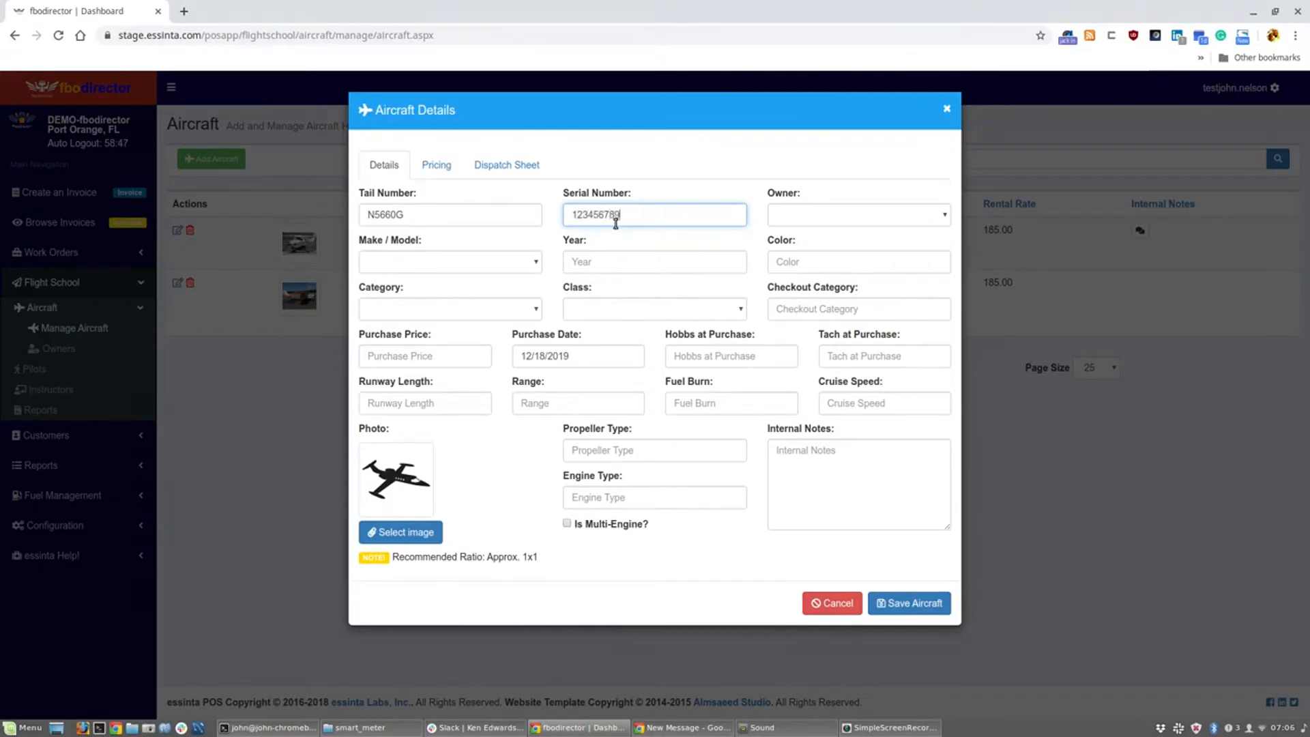
pyautogui.click(808, 219)
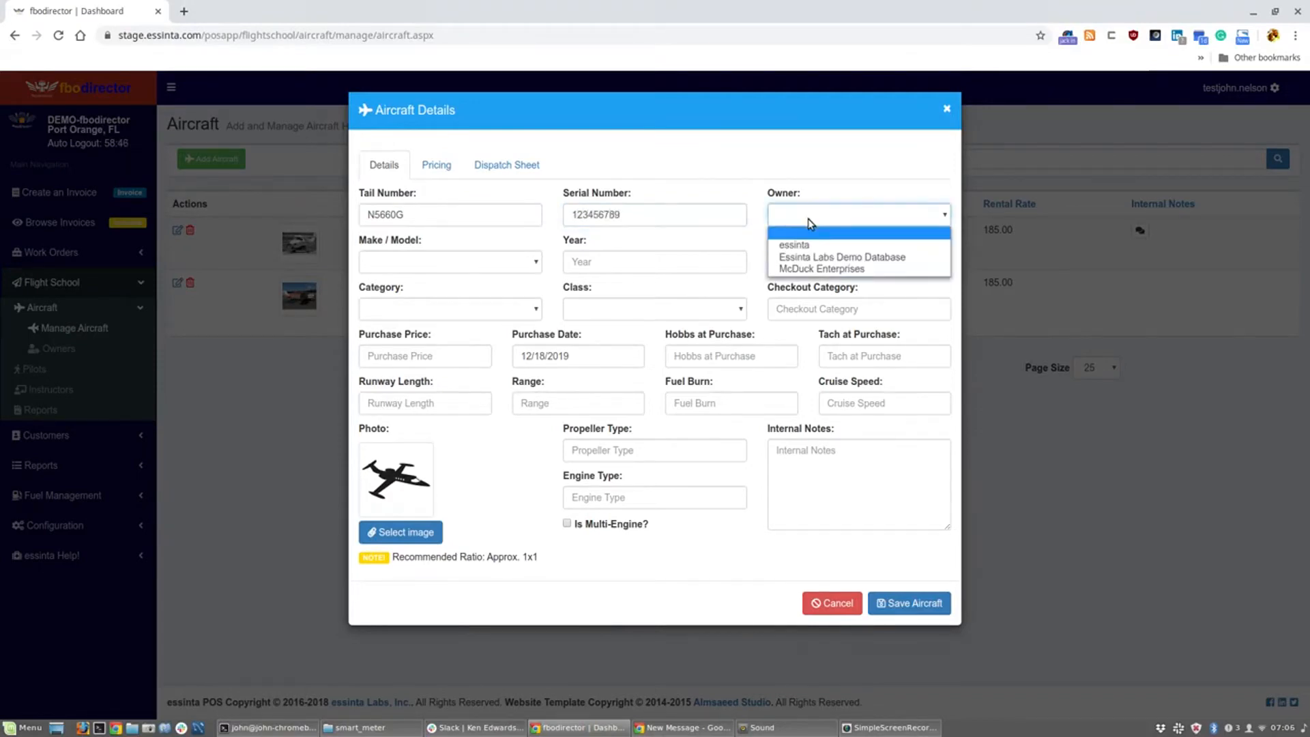
pyautogui.click(818, 257)
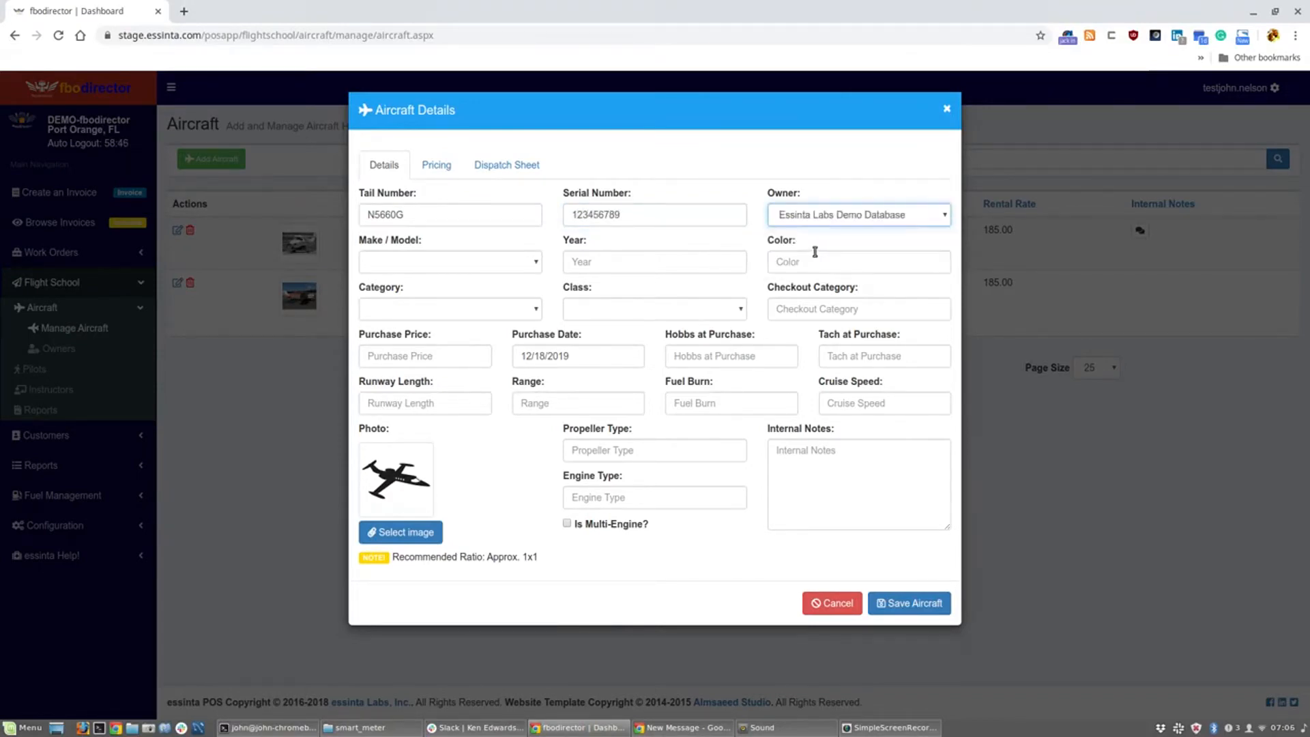
# Set the new aircraft's make and model to Cessna 182.
pyautogui.click(435, 269)
pyautogui.scroll(-1, 470, 436)
pyautogui.scroll(-15, 470, 436)
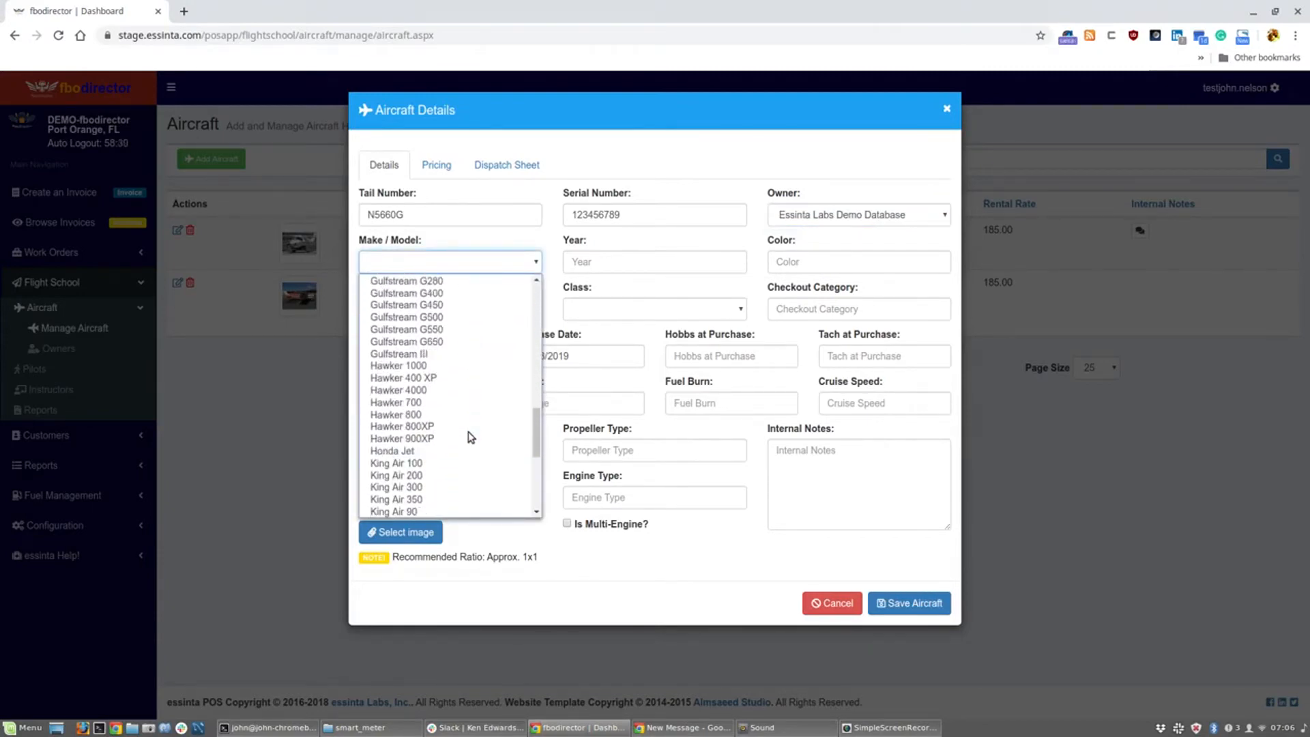
pyautogui.scroll(-1, 469, 437)
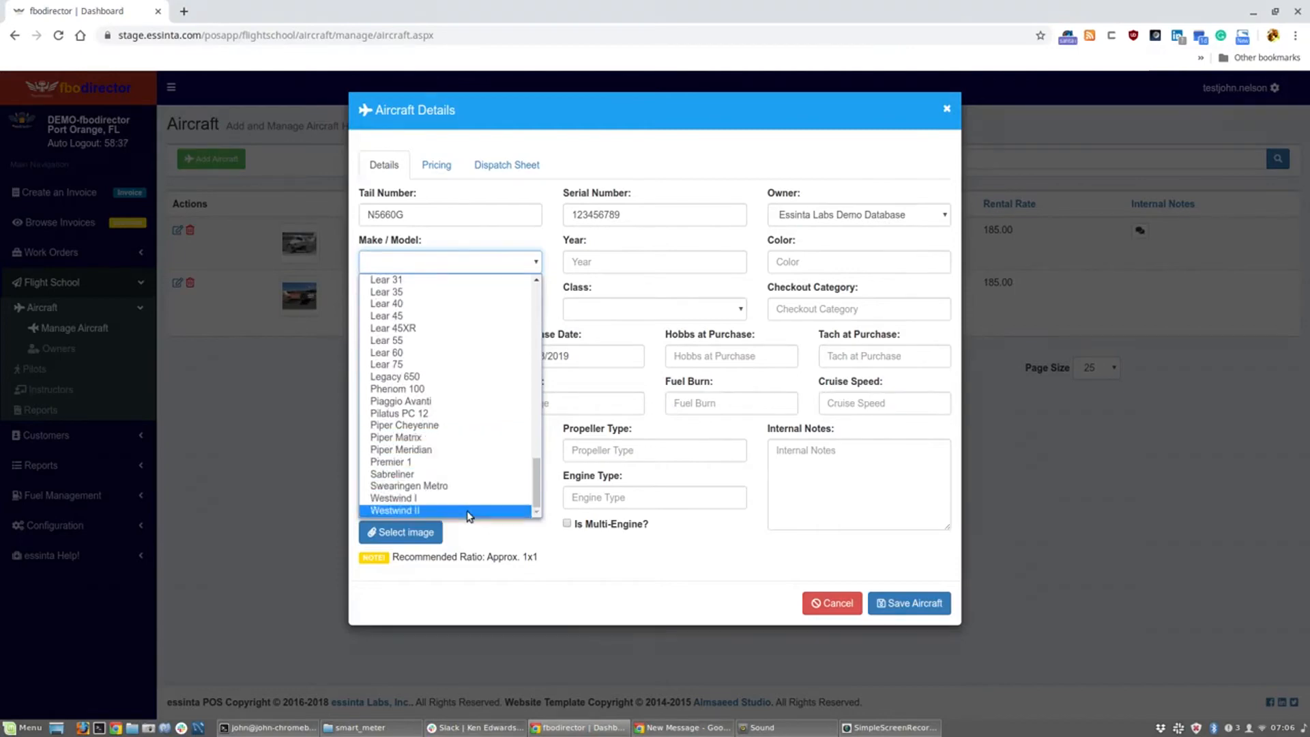
pyautogui.scroll(15, 479, 307)
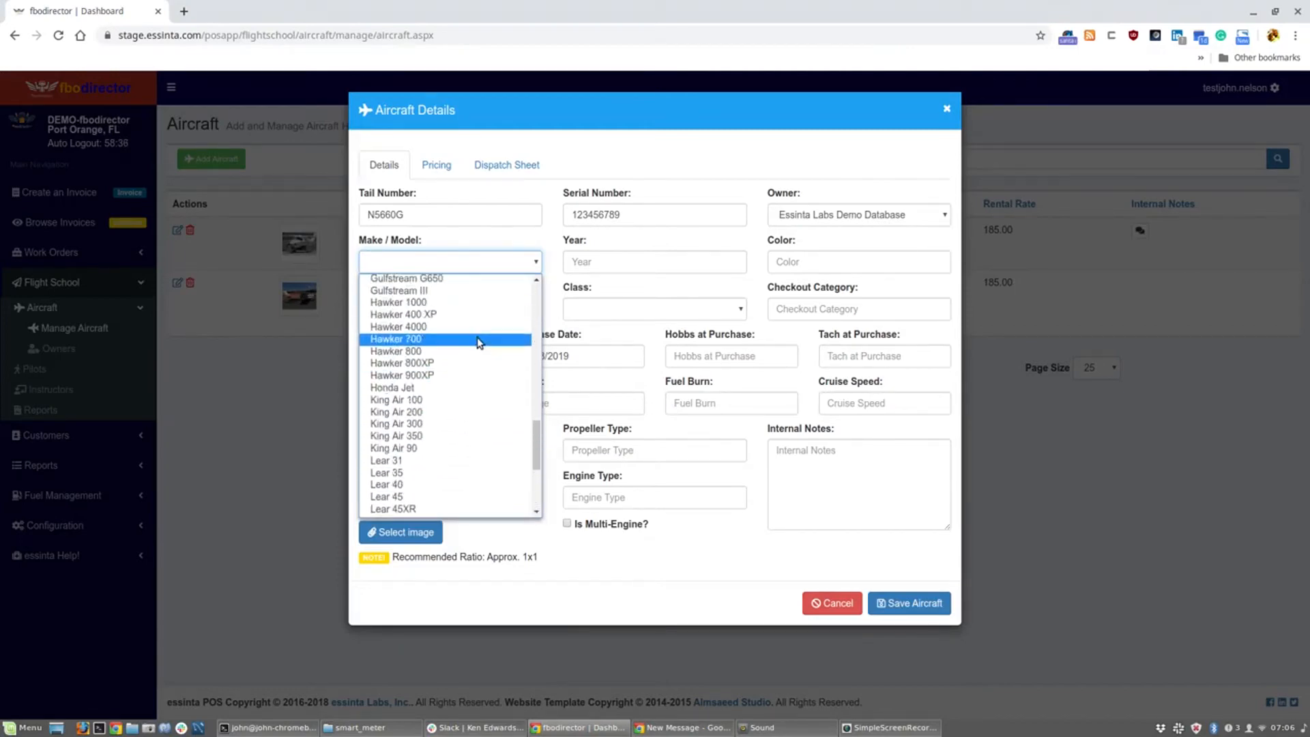
pyautogui.scroll(5, 480, 351)
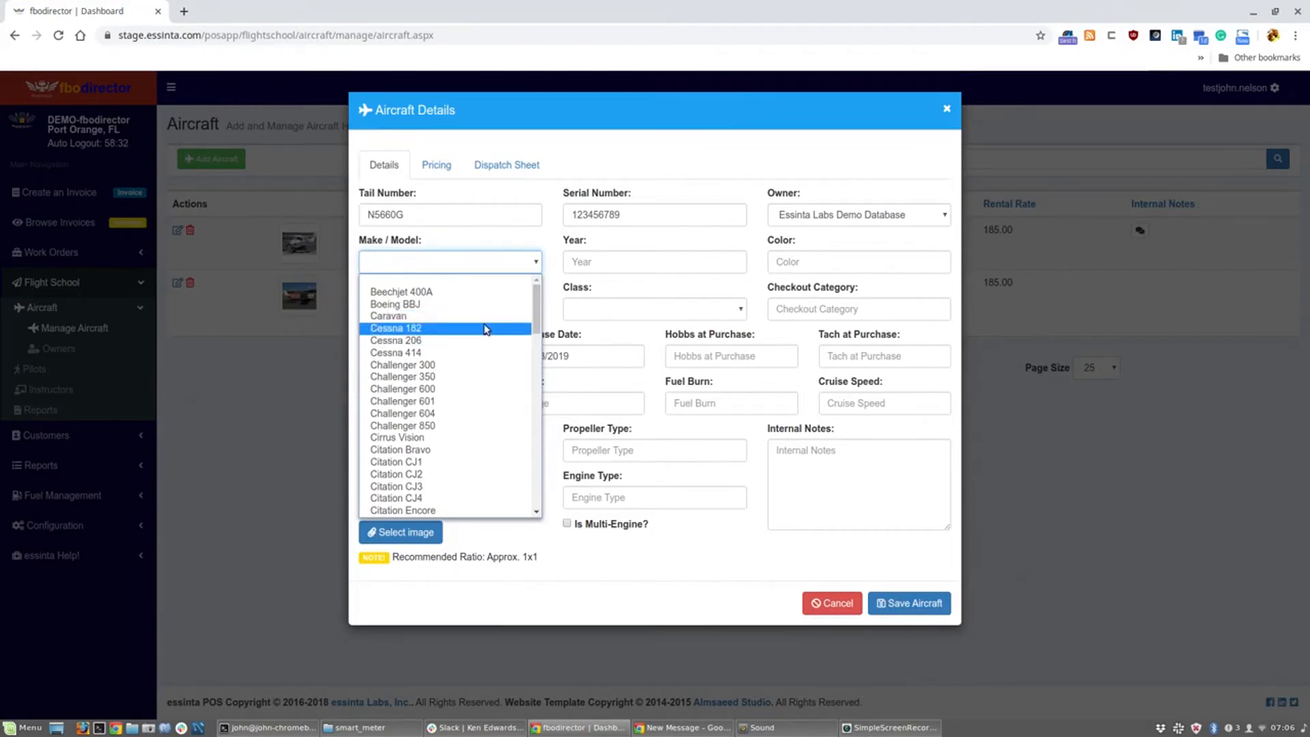
pyautogui.click(486, 330)
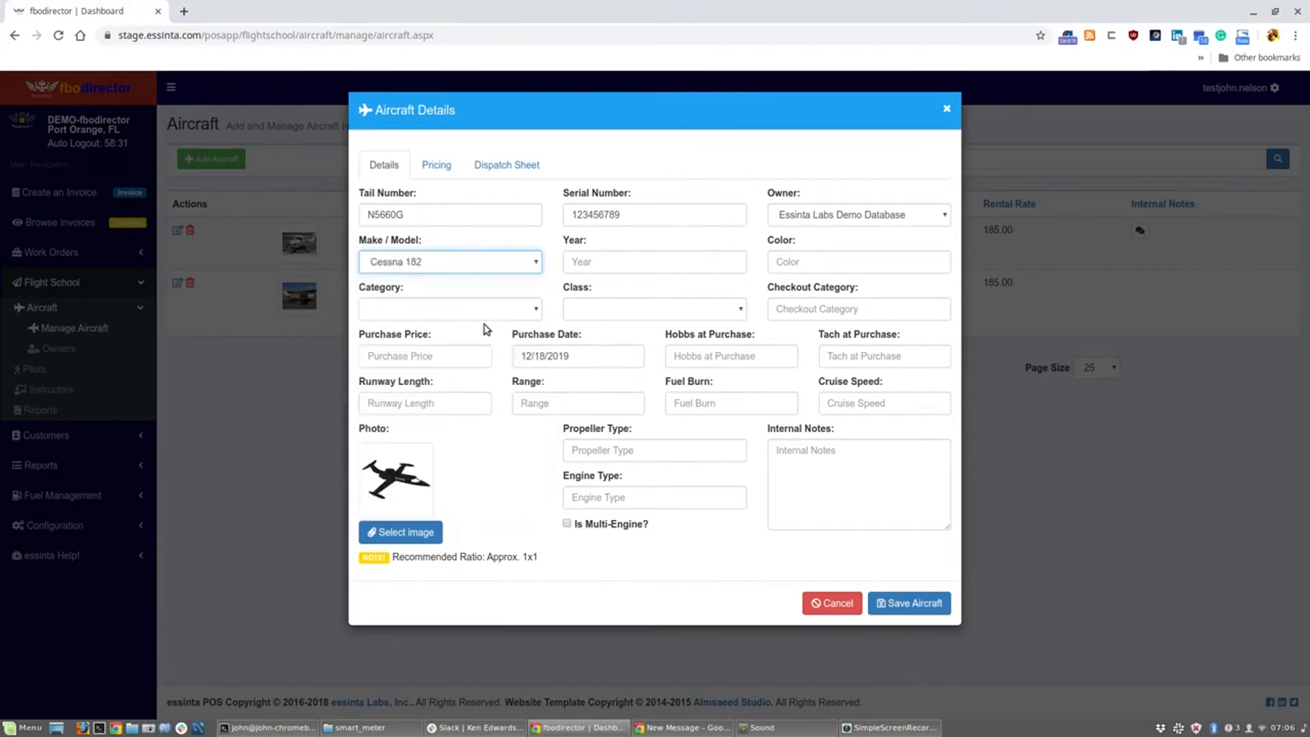
# Set the aircraft's year to 1969 and its color to Green and White.
pyautogui.click(609, 260)
pyautogui.write('1969')
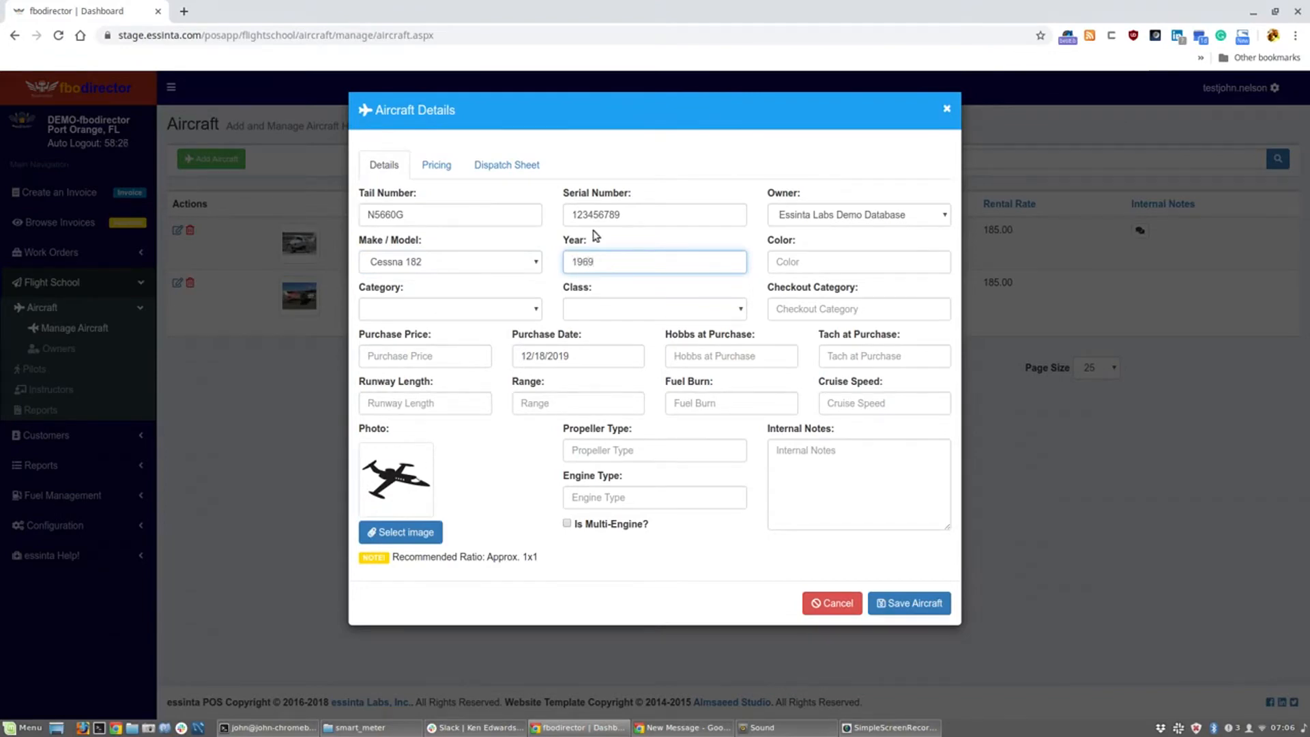
pyautogui.click(845, 263)
pyautogui.write('G')
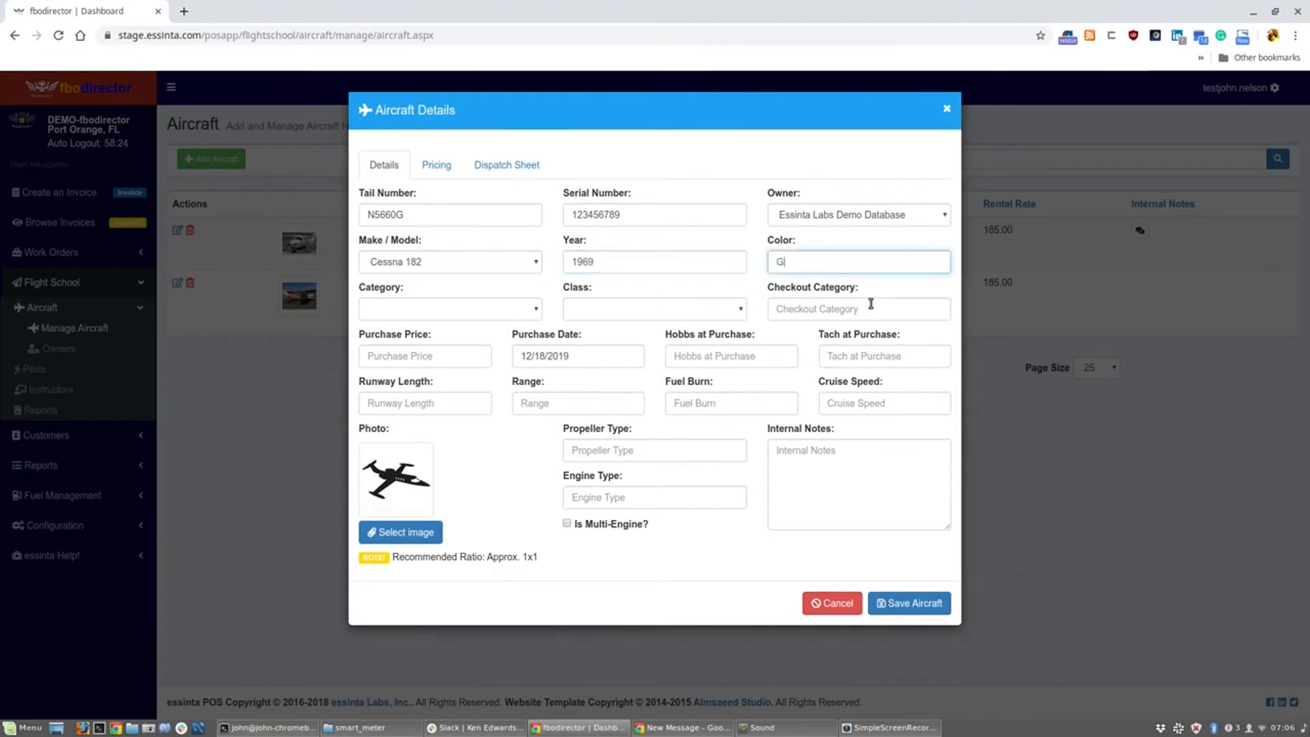
pyautogui.write('nd White')
# Set category Airplane, class Single-Engine Land and checkout category "High Wing Cessna 2 seater", and enter the internal note "This is an amazing airplane".
pyautogui.click(520, 312)
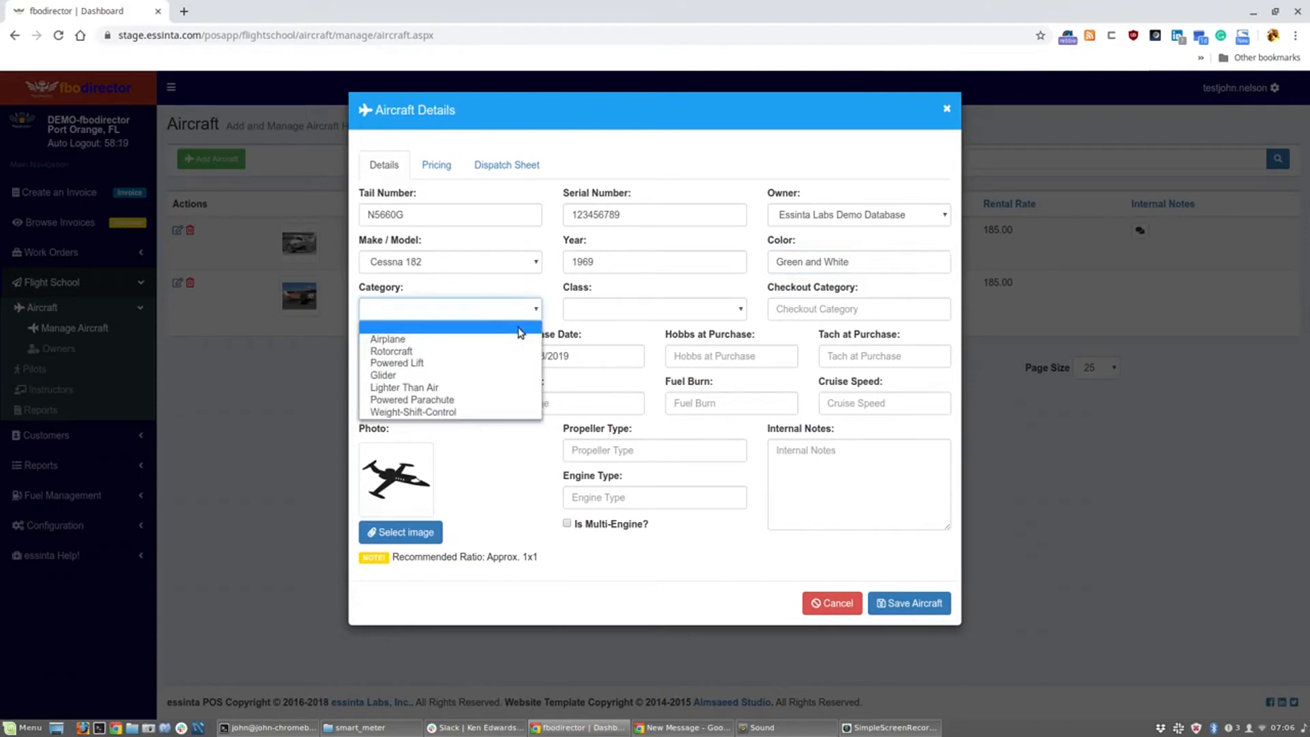
pyautogui.click(515, 340)
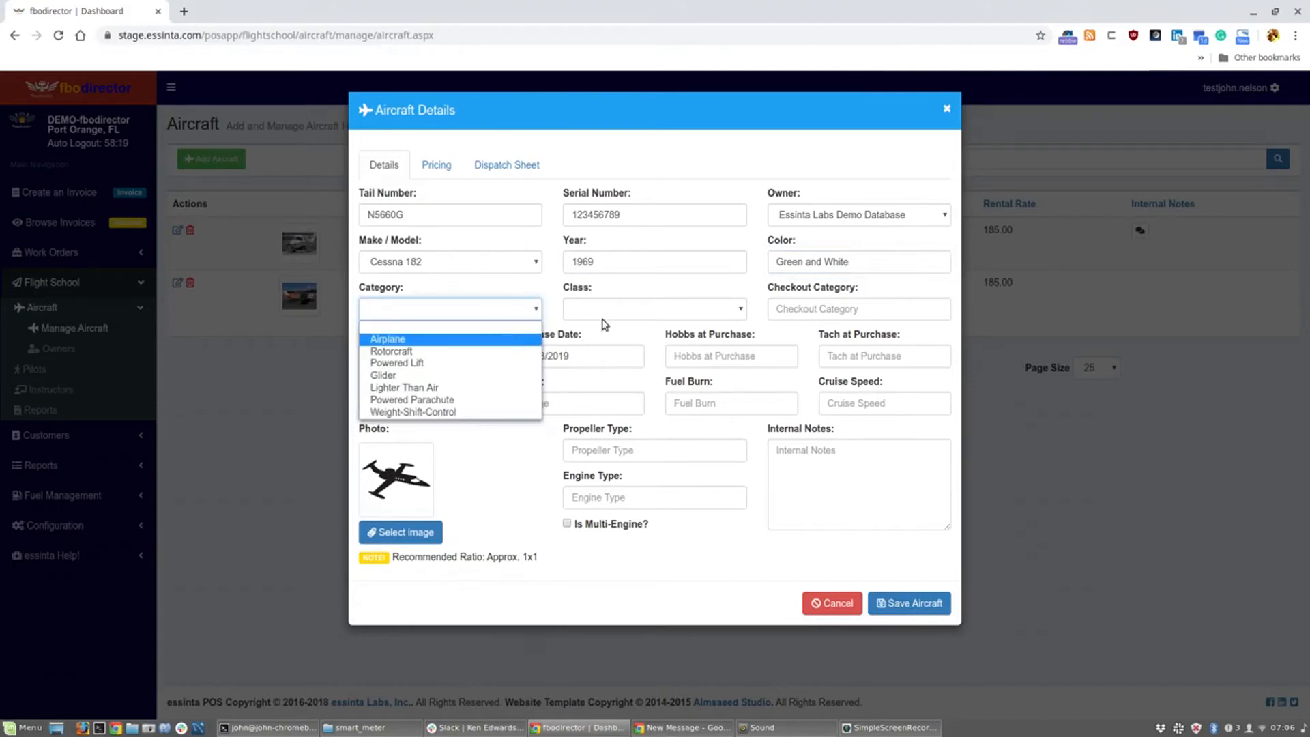
pyautogui.click(679, 319)
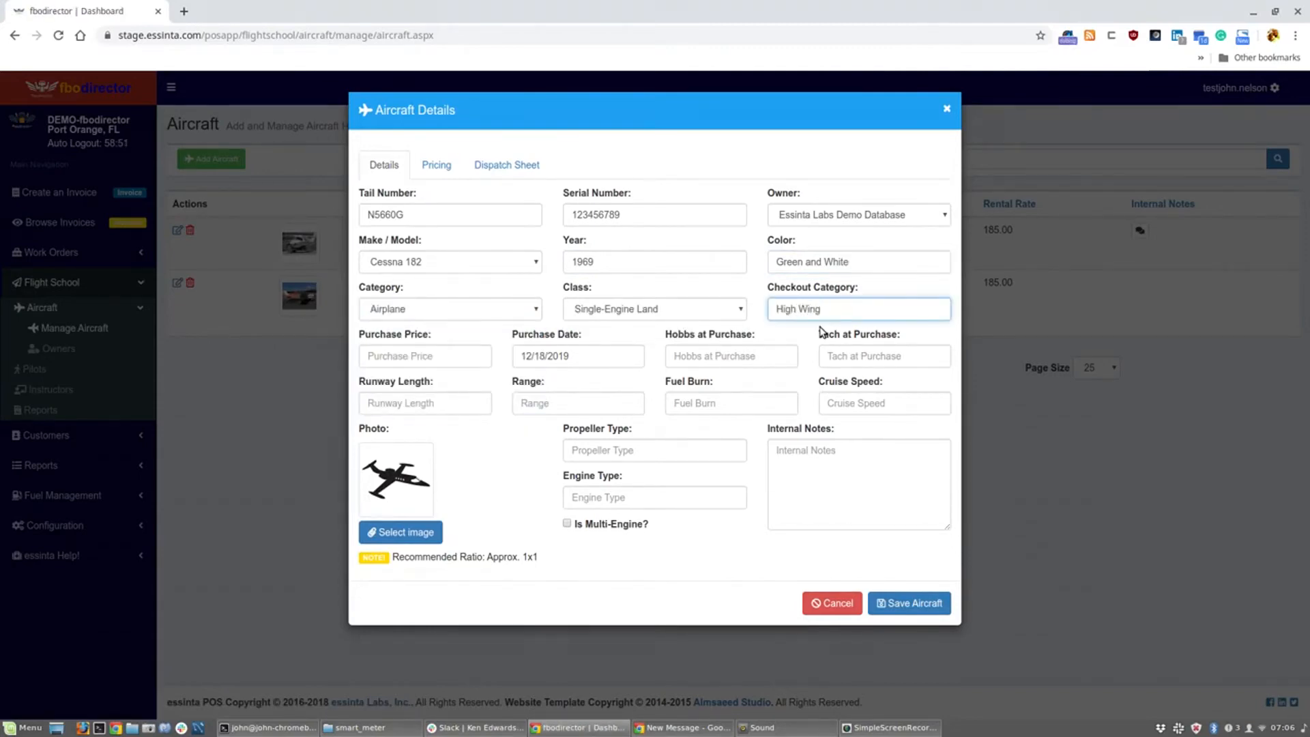
pyautogui.write('Cessna 2 seater')
pyautogui.click(863, 462)
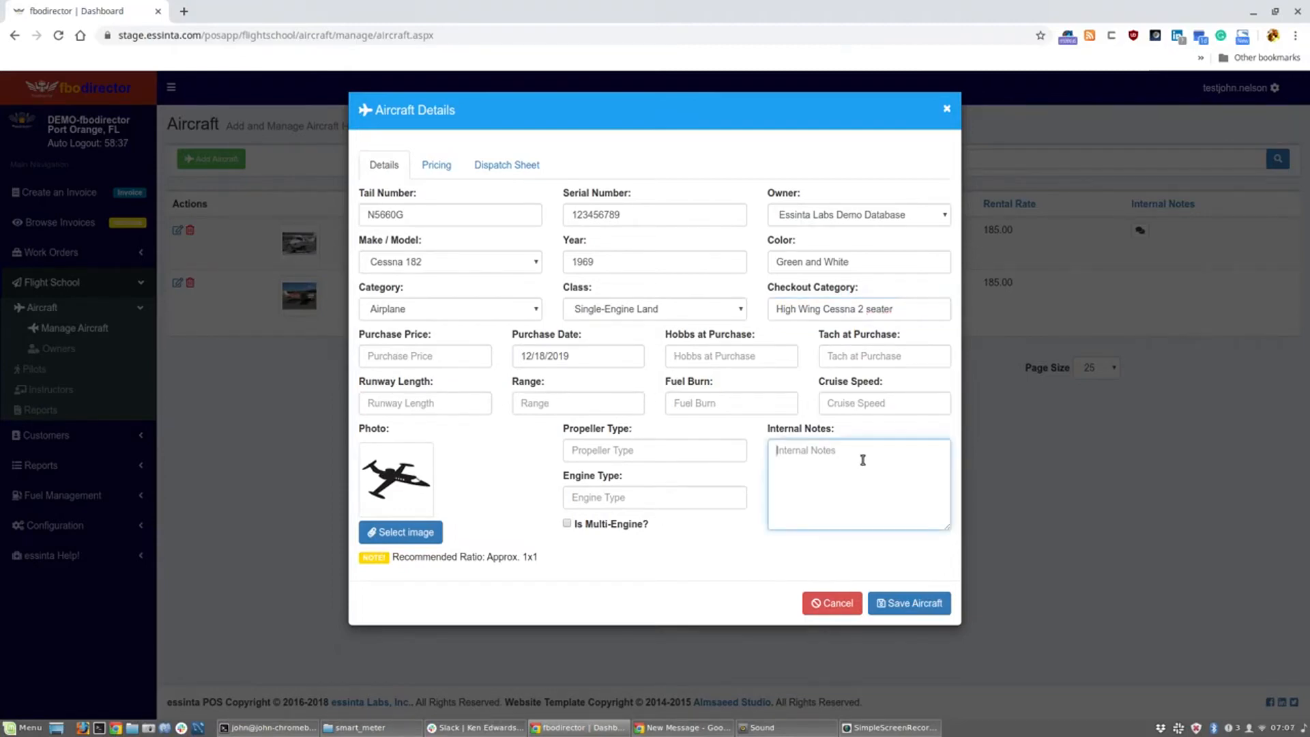
pyautogui.write('This is an amazing airplane')
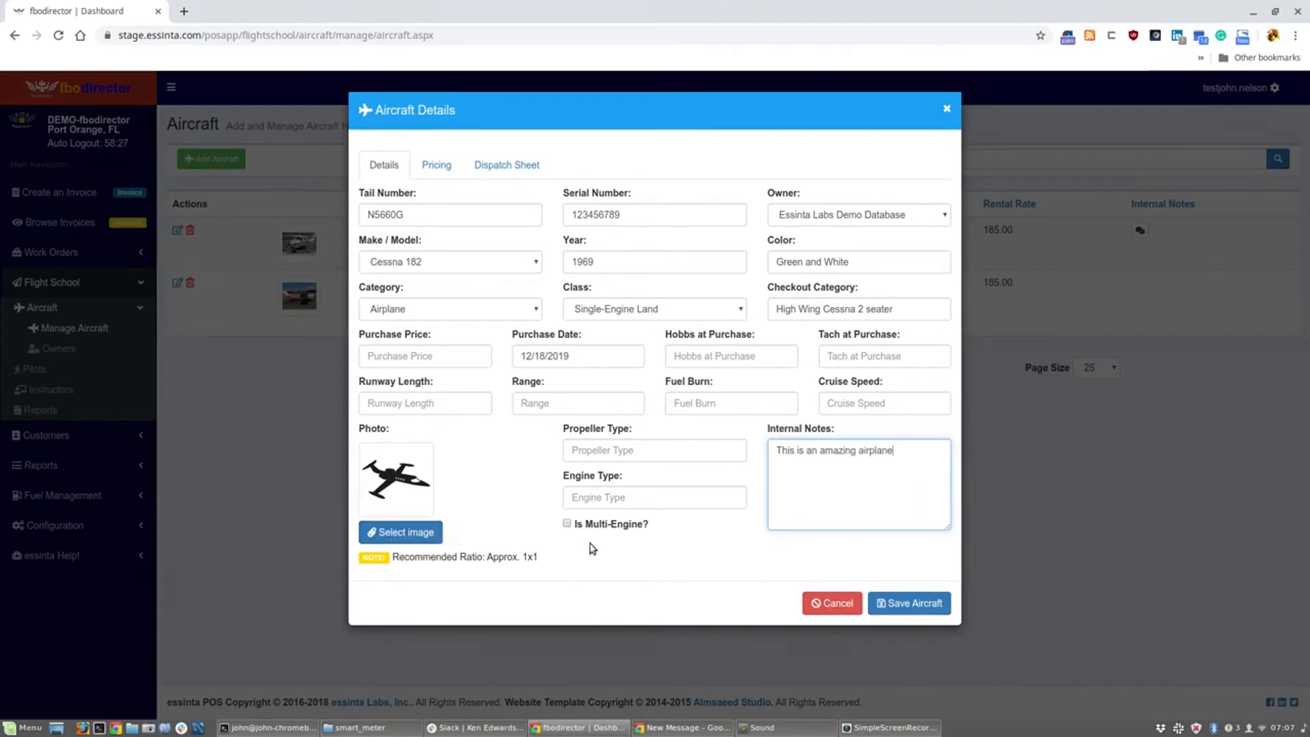
# In the aircraft's pricing, enter an hourly cost of 79 and choose Rental Aircraft as the product.
pyautogui.click(447, 171)
pyautogui.click(452, 213)
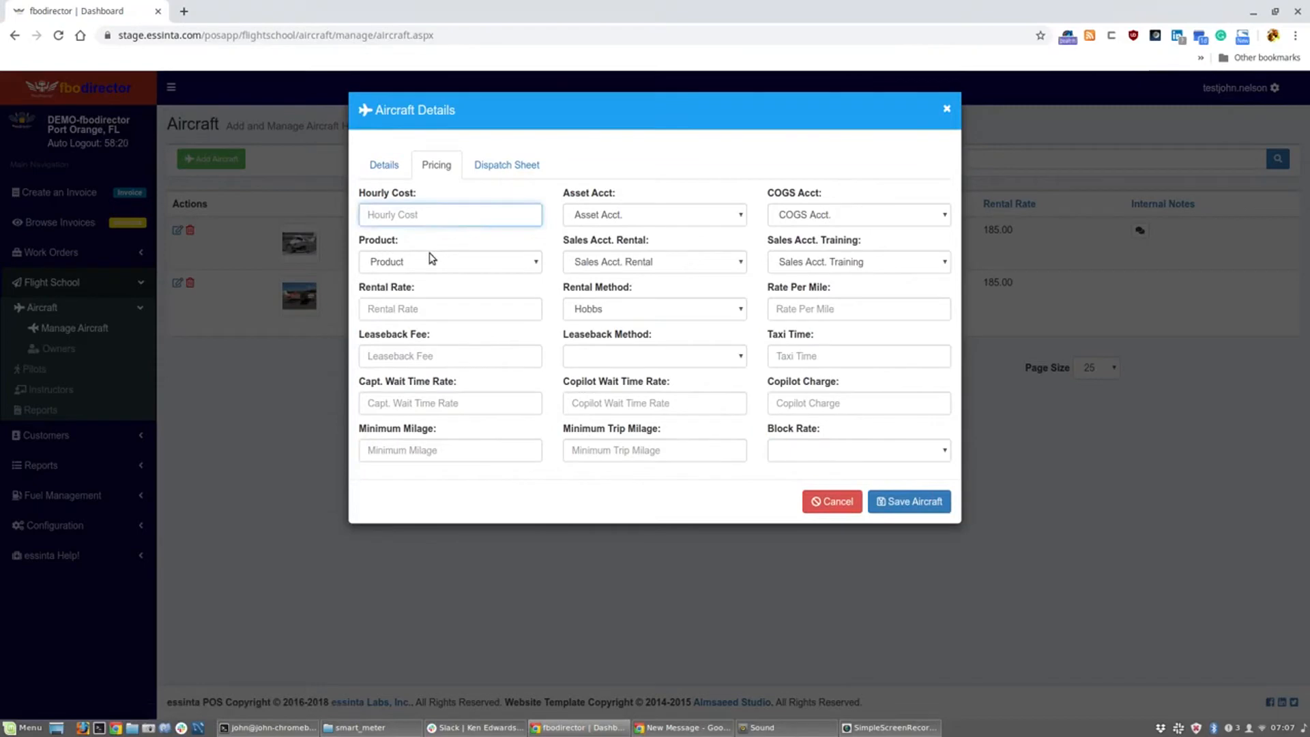
pyautogui.write('79')
pyautogui.click(473, 267)
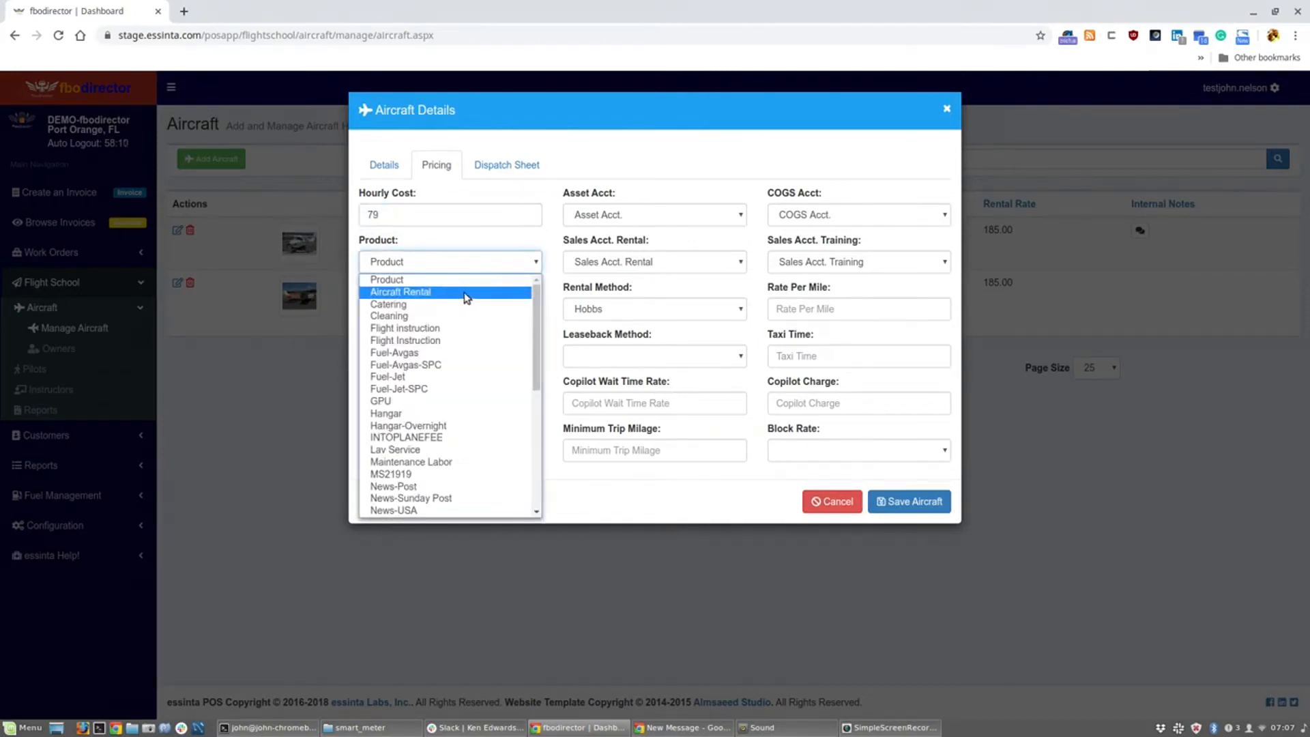
pyautogui.moveTo(536, 316); pyautogui.dragTo(530, 433)
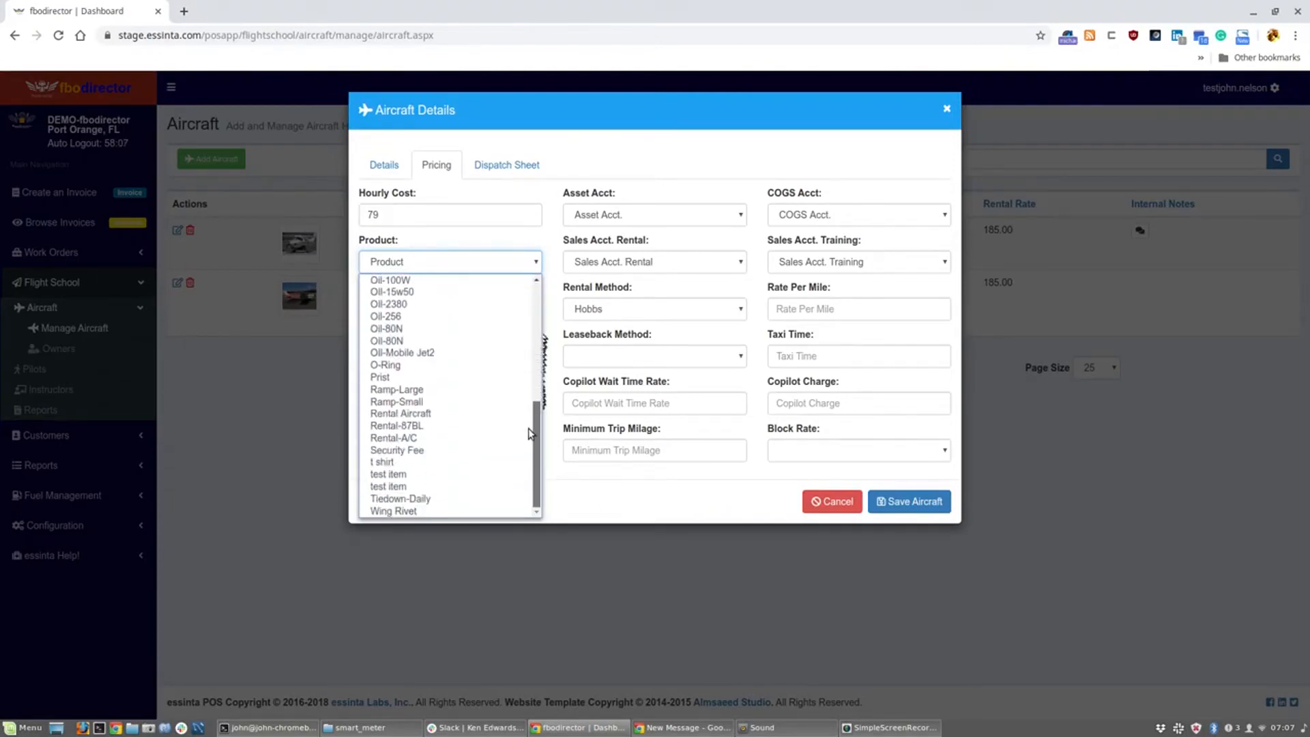
pyautogui.click(440, 414)
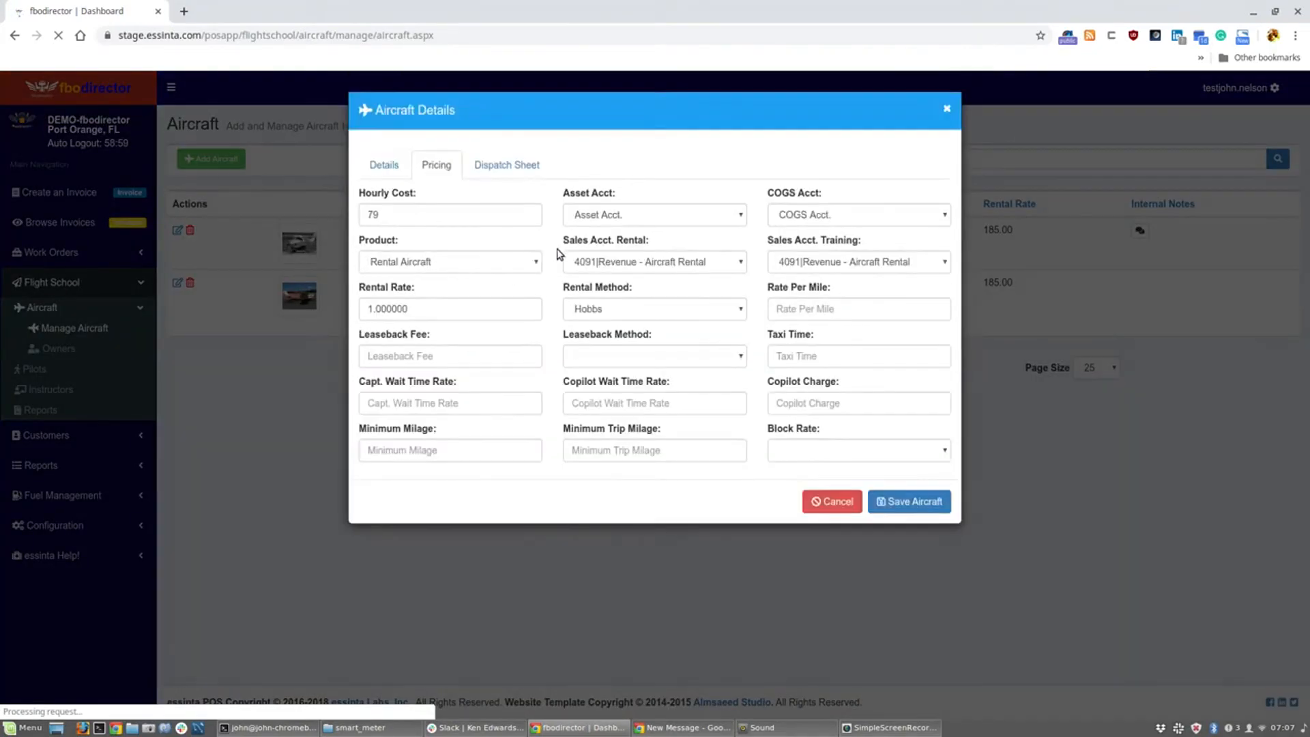
# Set the aircraft's rental rate to 79 and its hourly cost to 45.
pyautogui.doubleClick(452, 310)
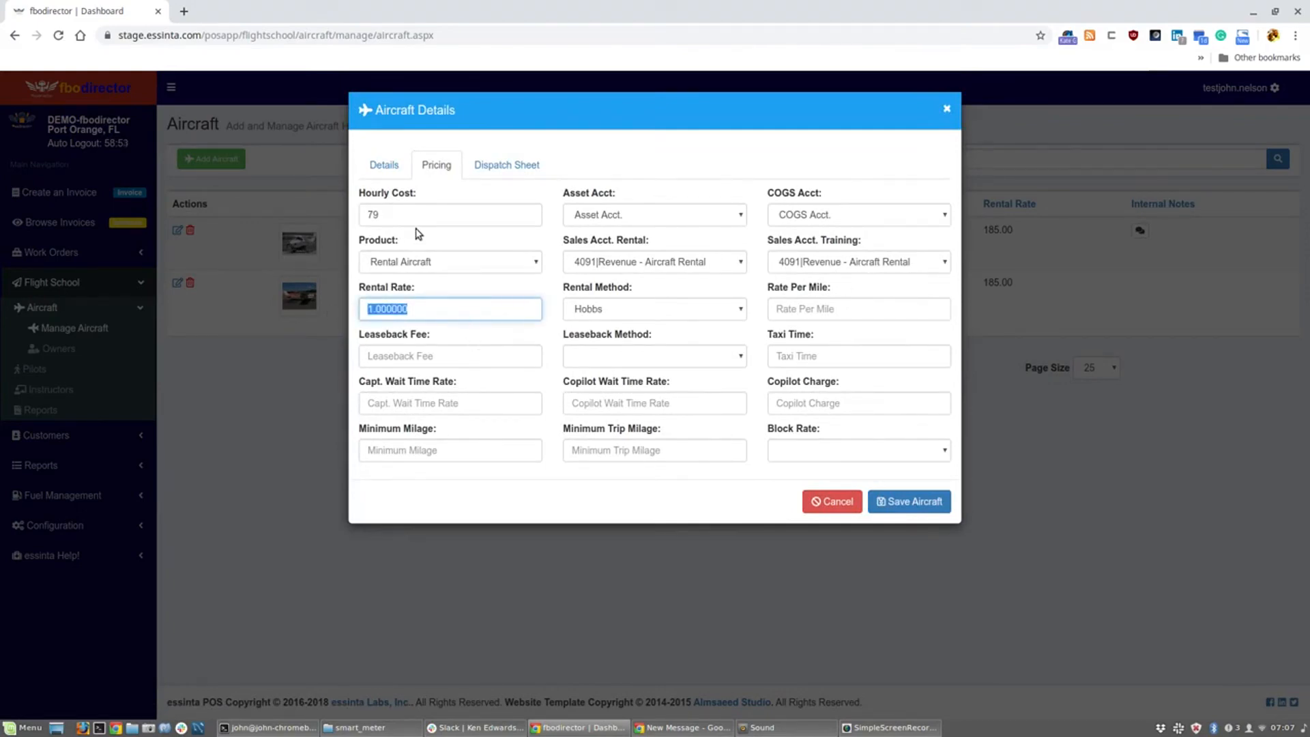
pyautogui.write('79')
pyautogui.doubleClick(399, 215)
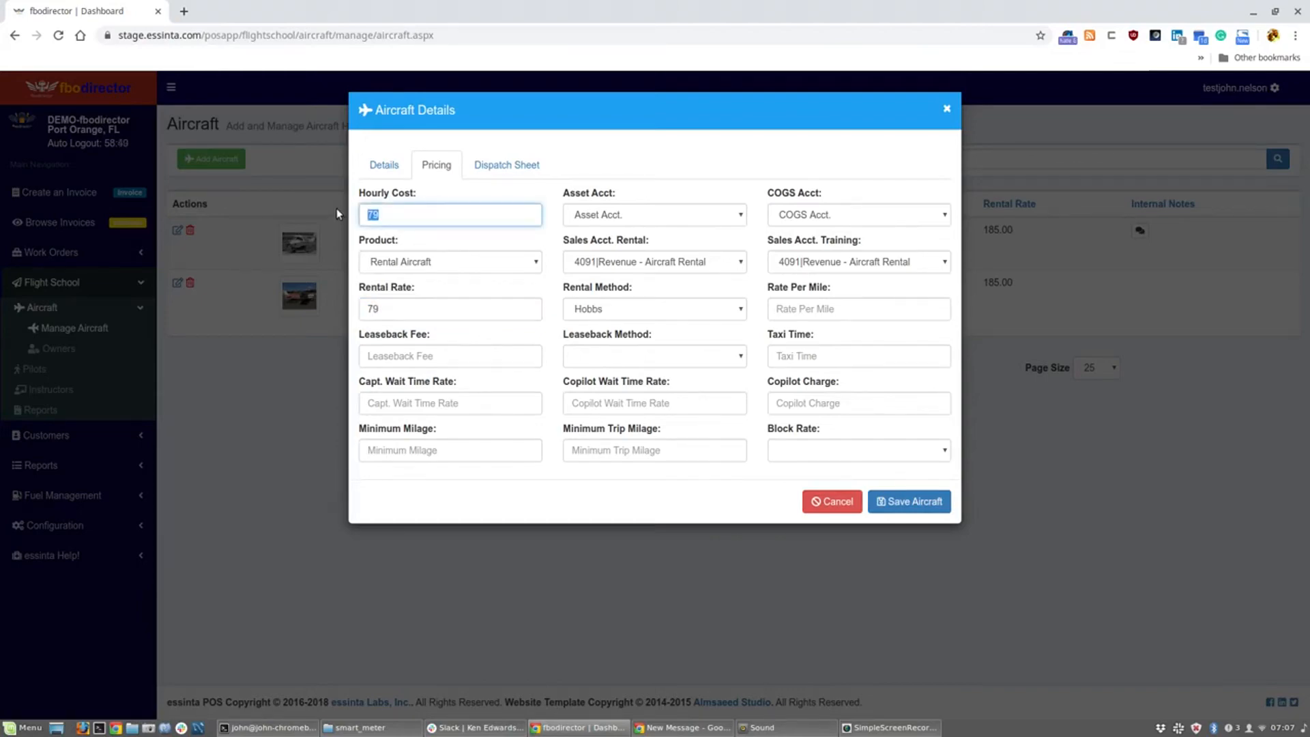
pyautogui.write('45')
# Copy the hourly cost of 45 into the leaseback fee and set the leaseback method to Dollar Based.
pyautogui.doubleClick(395, 214)
pyautogui.hotkey('ctrl', 'c')
pyautogui.click(402, 355)
pyautogui.hotkey('ctrl', 'v')
pyautogui.click(618, 360)
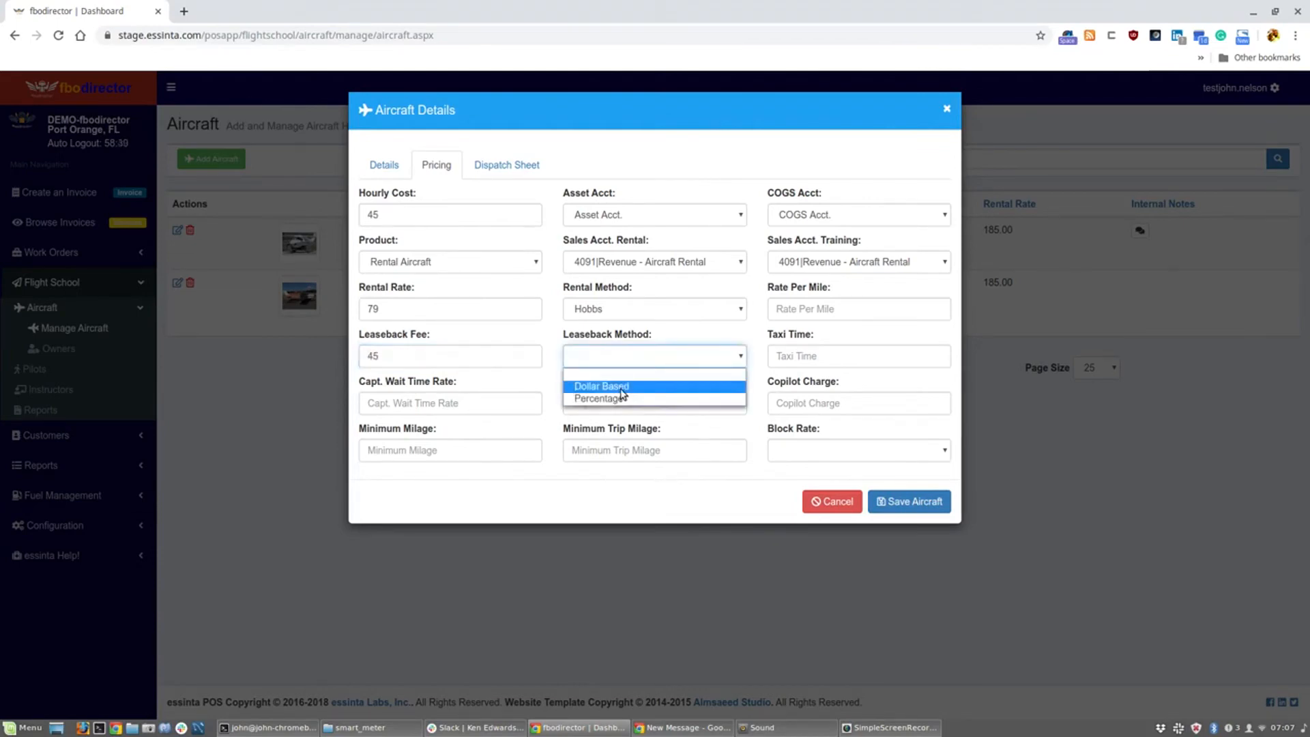
pyautogui.click(622, 387)
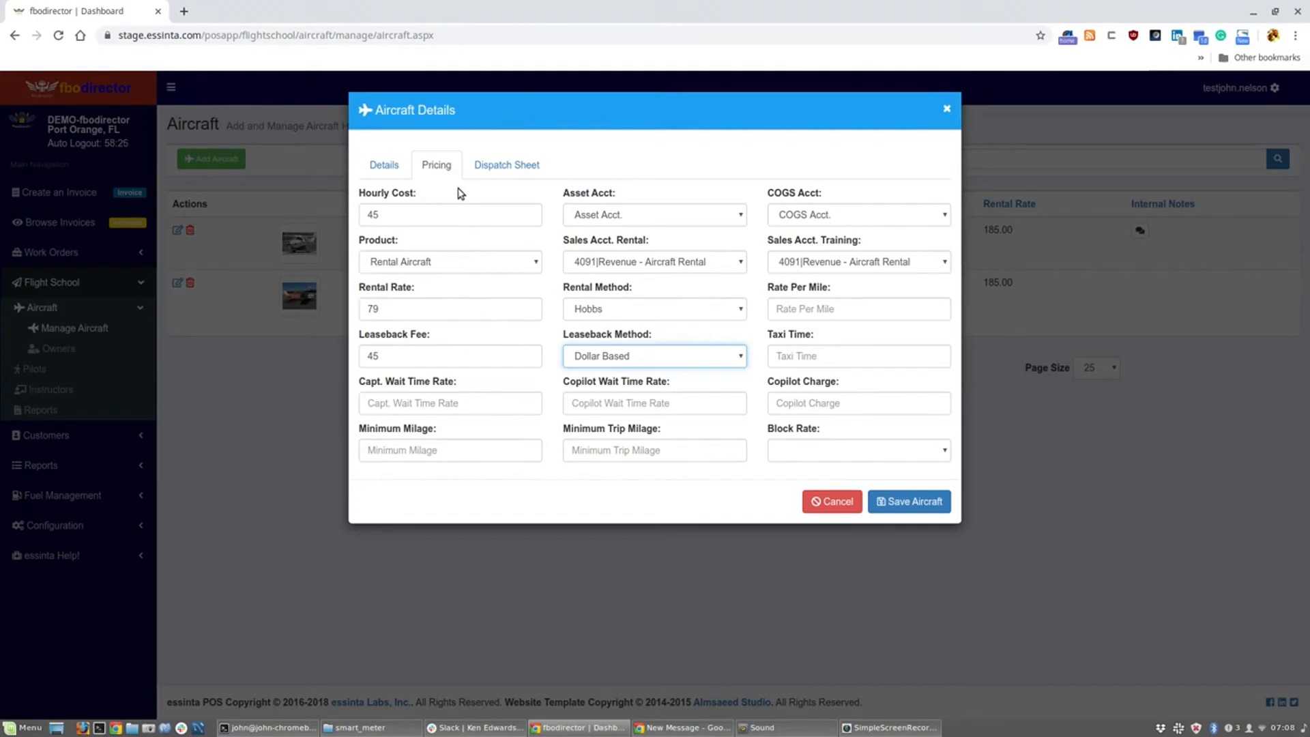
pyautogui.click(850, 452)
pyautogui.click(849, 448)
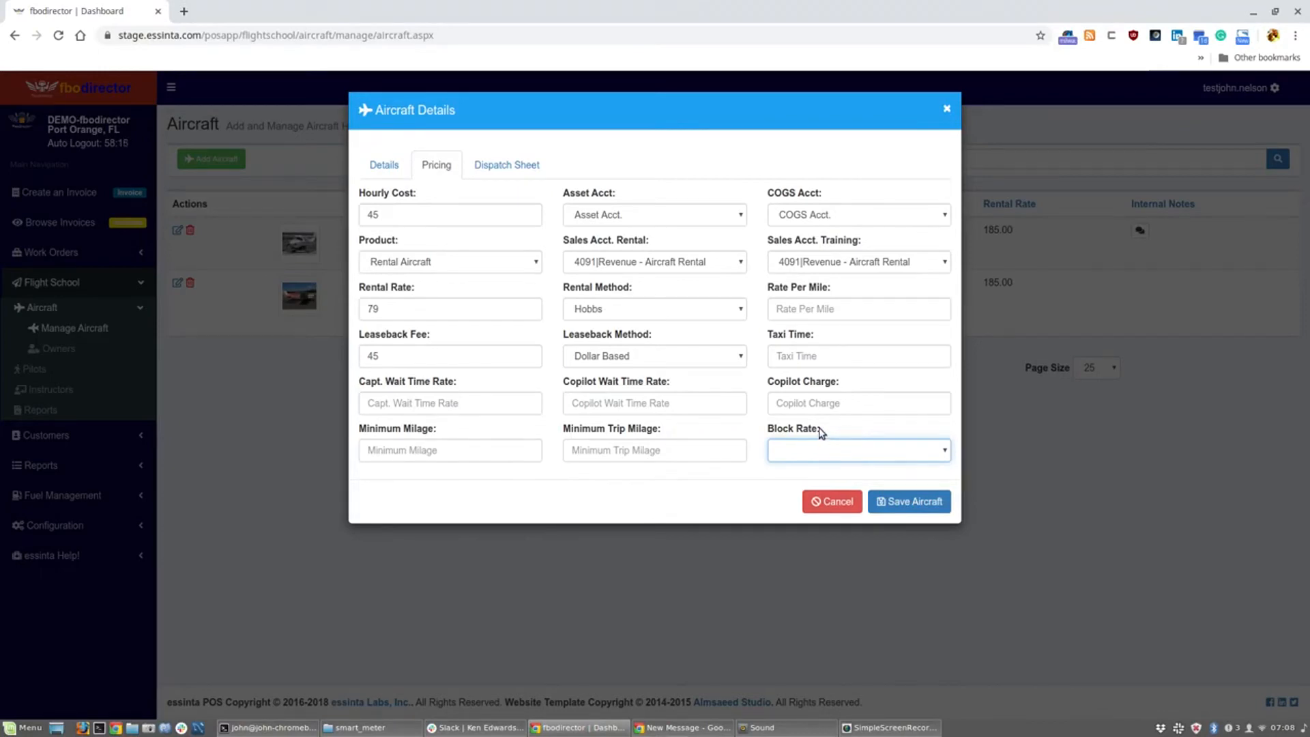
# Above the dispatch sheet's Shutdown Checklist, add unbolded "Do not wreck our airplane. Pilot agrees he is PIC and has checked all applicable rules and regulations.".
pyautogui.click(513, 166)
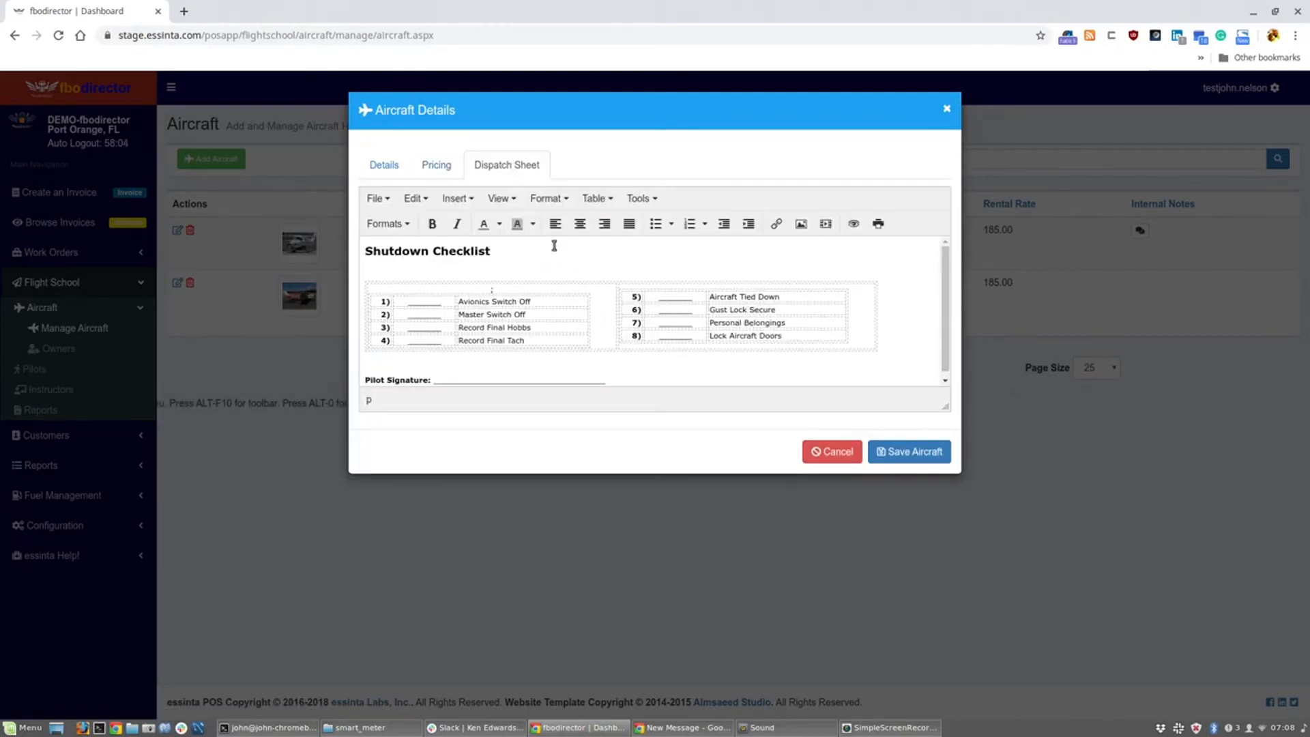
pyautogui.click(552, 250)
pyautogui.click(365, 252)
pyautogui.press('Return')
pyautogui.press('Return')
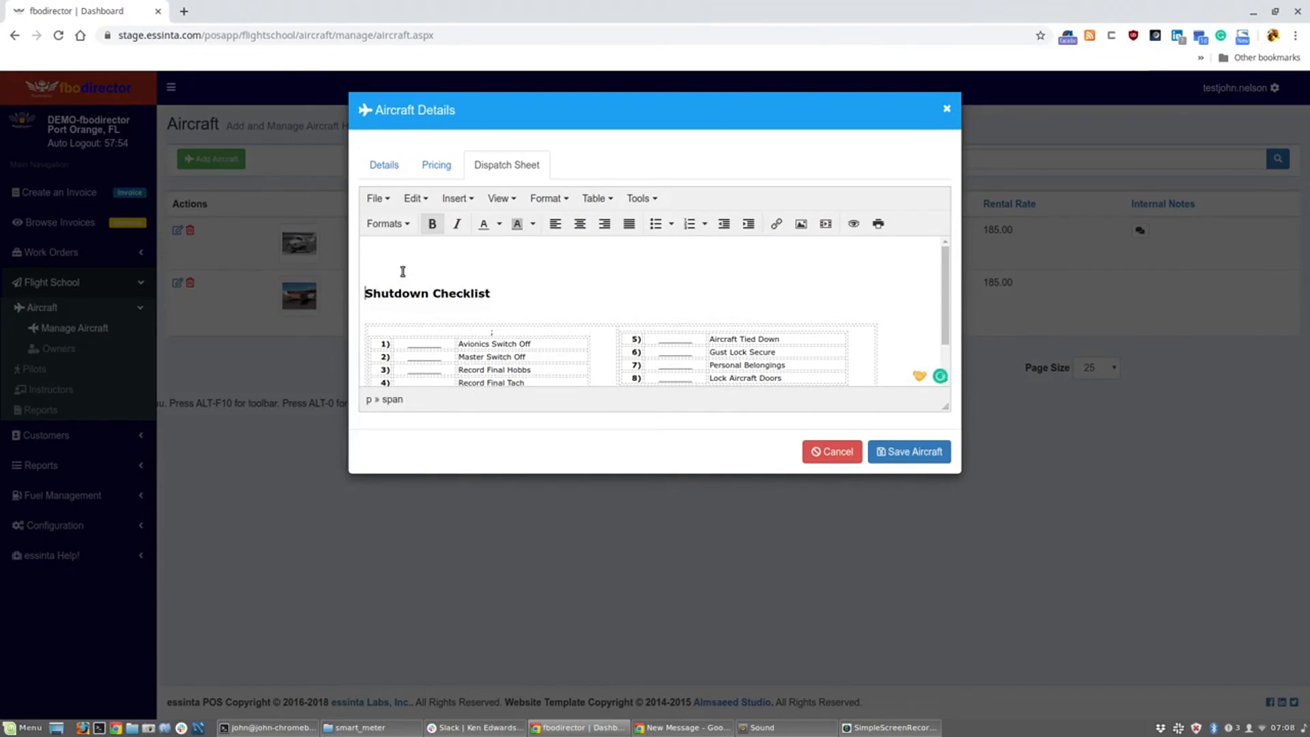
pyautogui.click(432, 224)
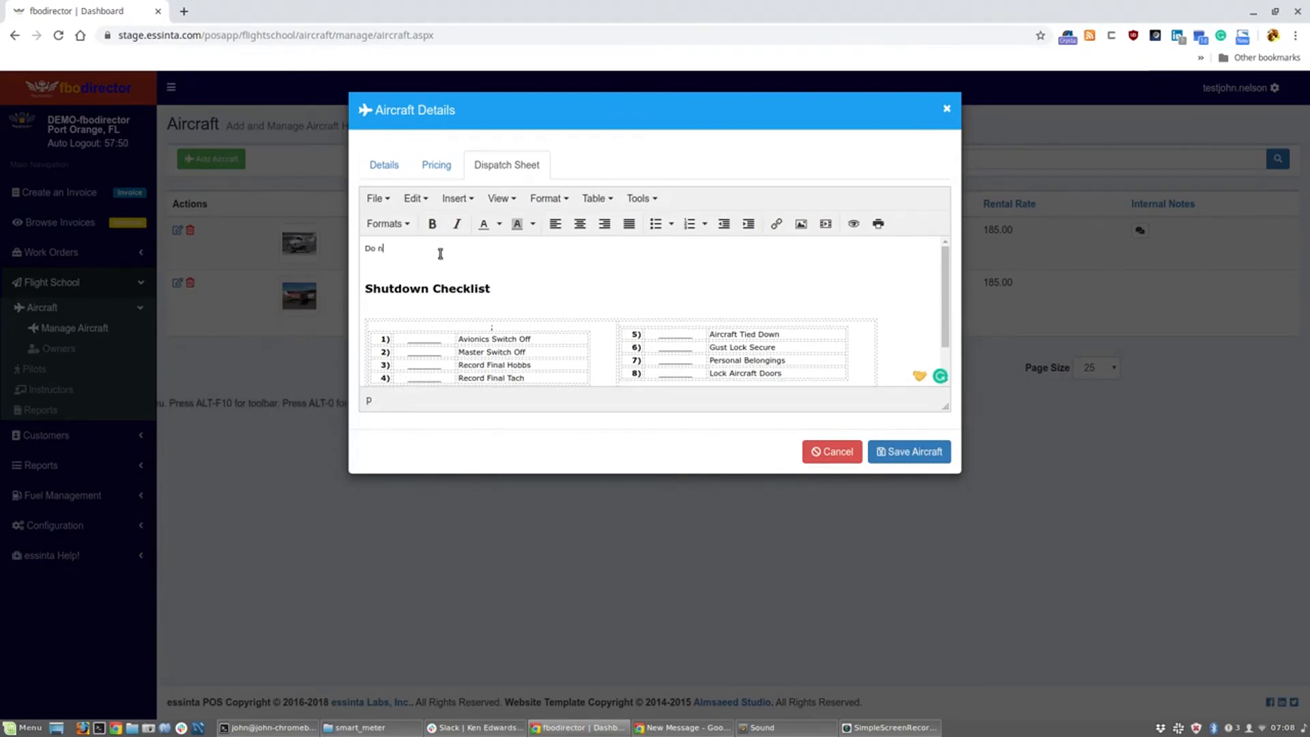
pyautogui.write('Do not wreck our airplane.  Pilot agrees he is PIC and has checked all app')
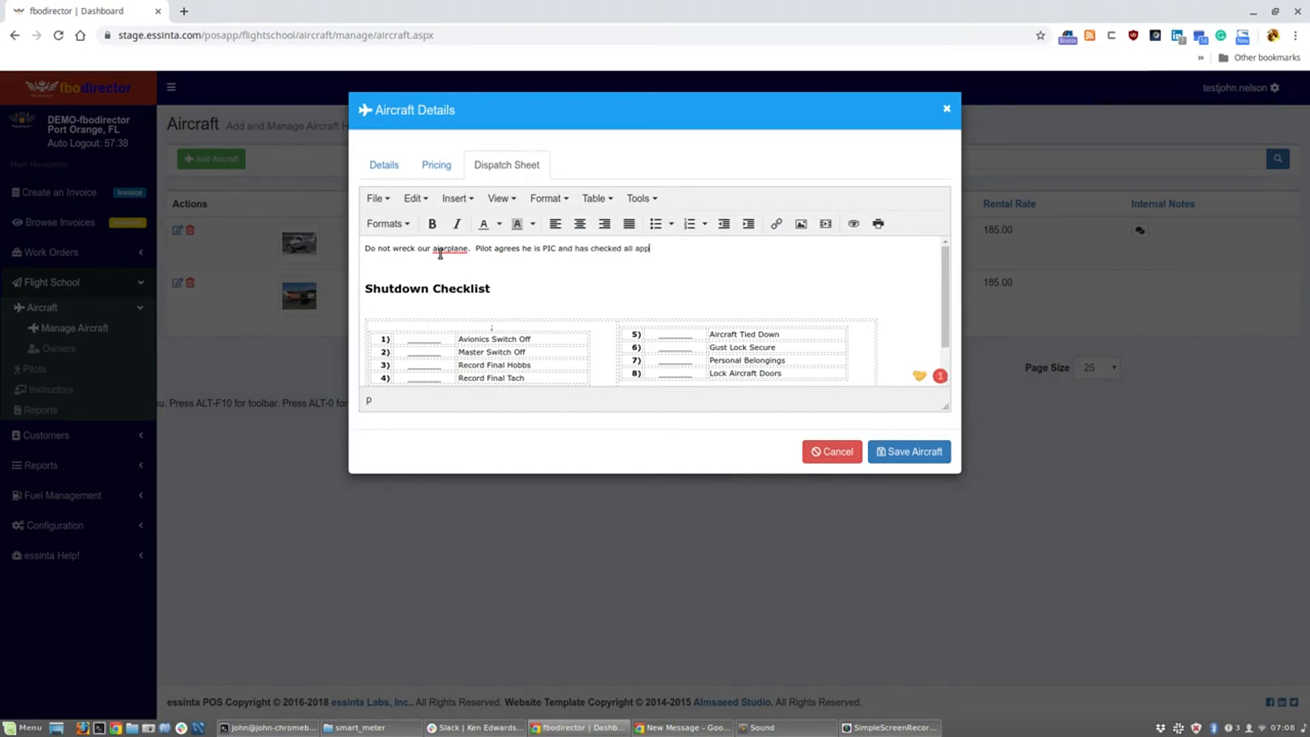
pyautogui.write('licable rules and regulations.')
# Correct the dispatch sheet text to "airplane" and "The pilot" using the writing suggestions, and remove the blank line above Shutdown Checklist.
pyautogui.click(456, 248)
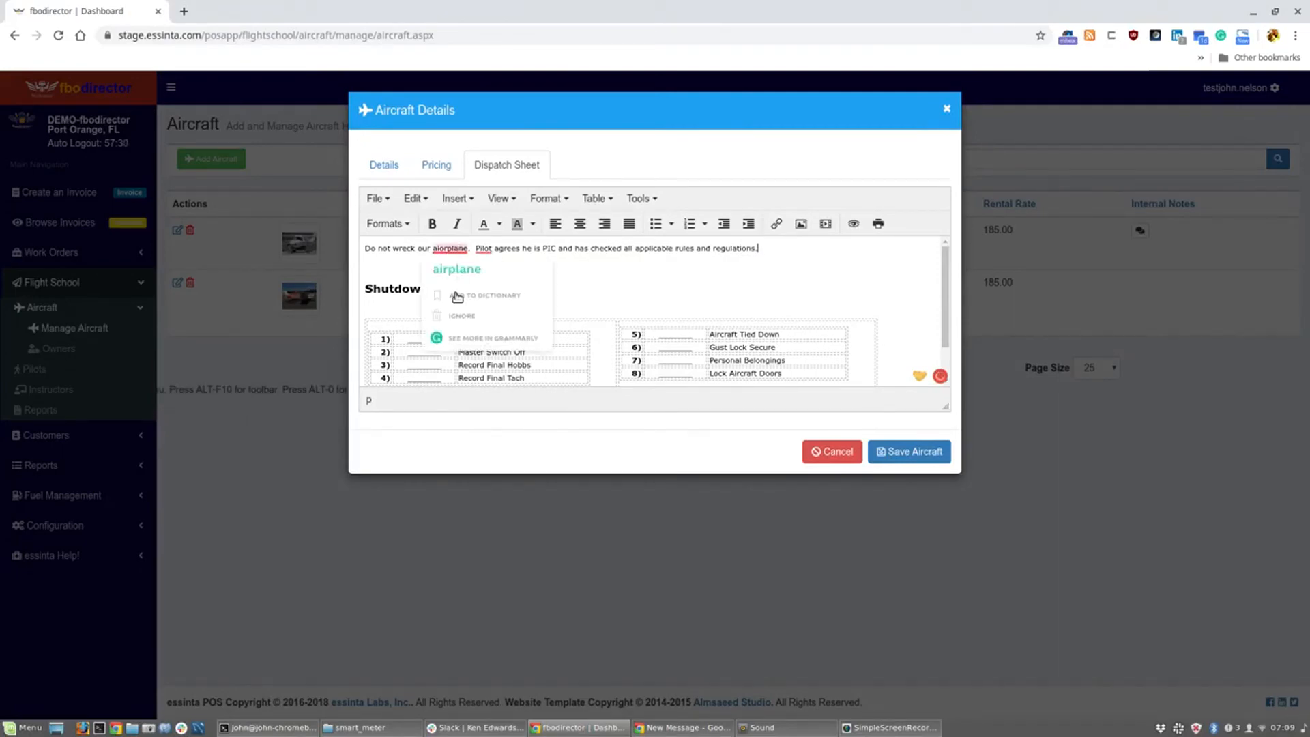
pyautogui.click(456, 277)
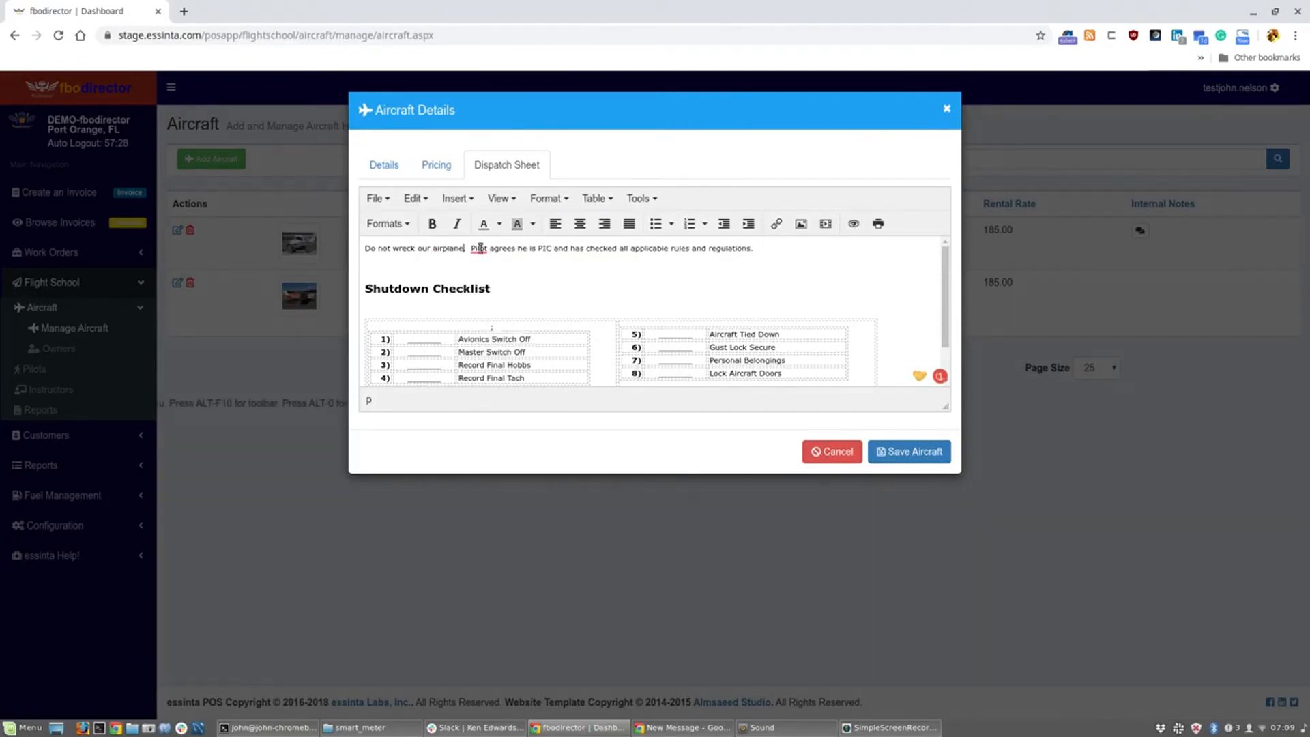
pyautogui.moveTo(480, 248)
pyautogui.click(491, 287)
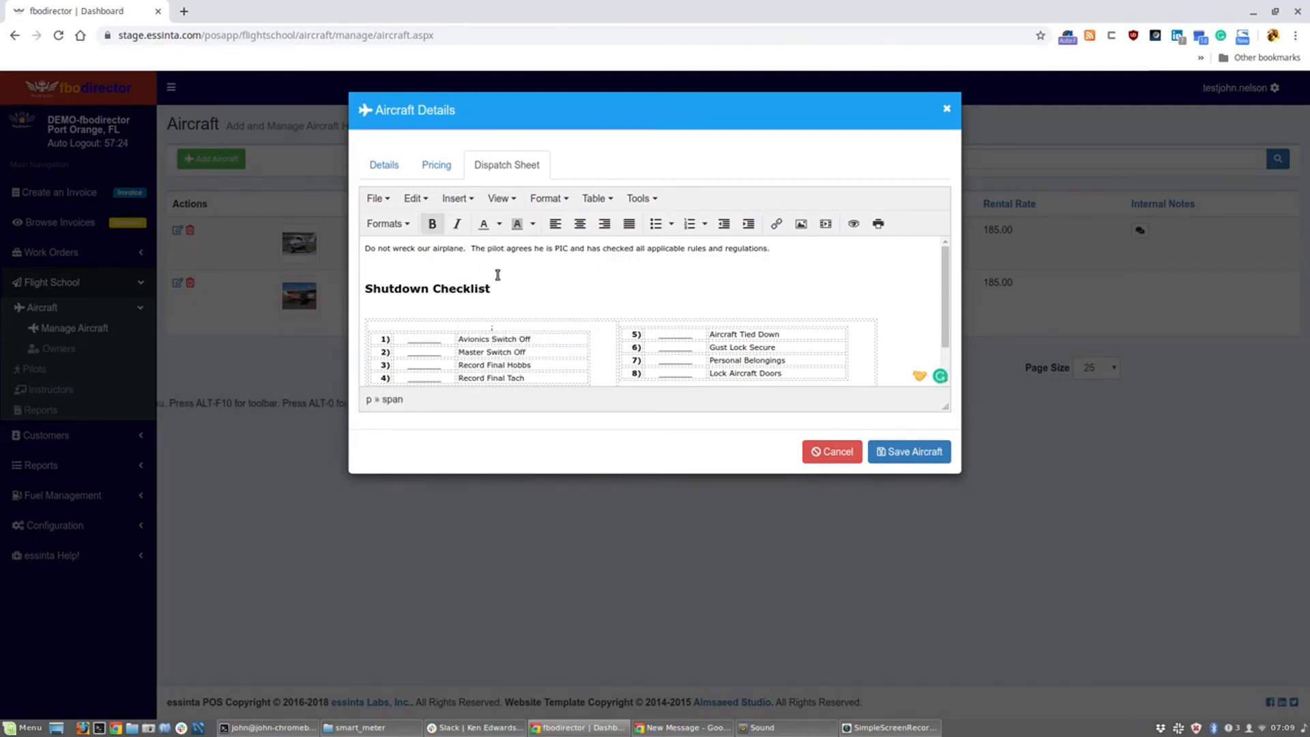
pyautogui.press('BackSpace')
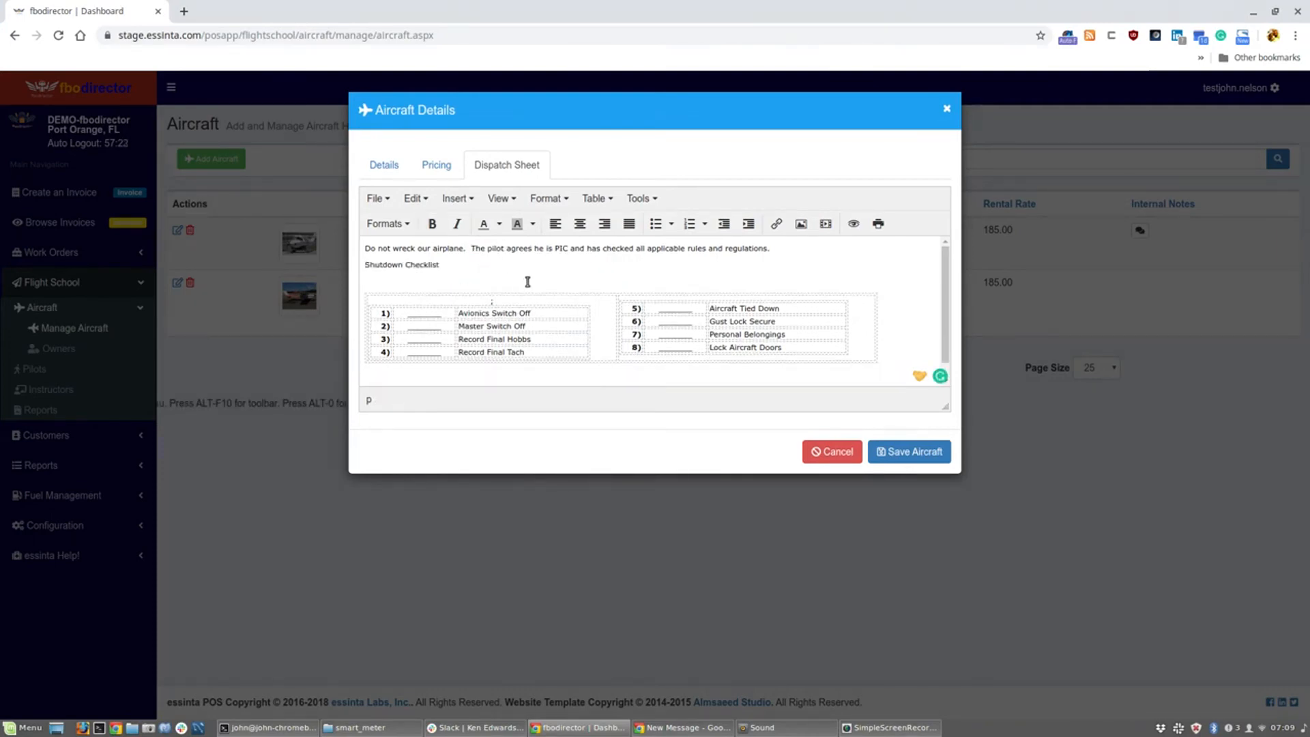
# Save the new aircraft and open the aircraft types list for customer tail numbers.
pyautogui.click(921, 455)
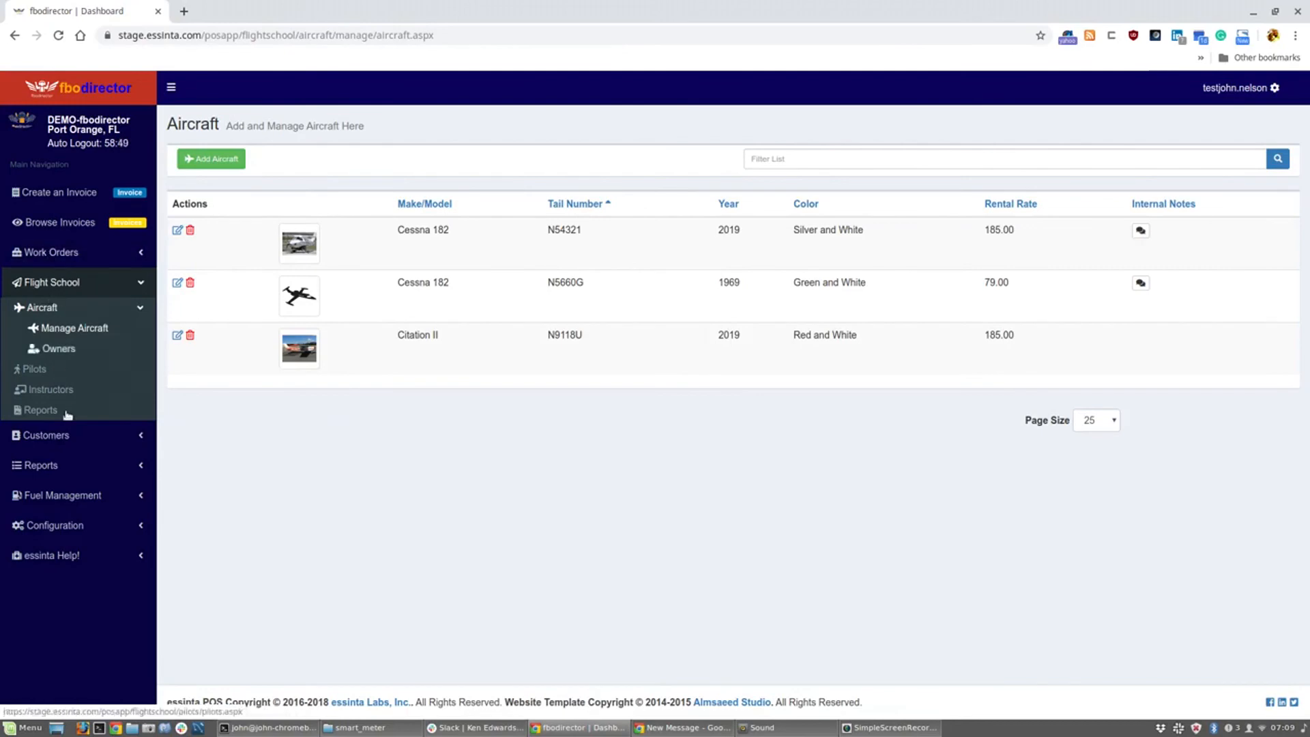
pyautogui.click(45, 436)
pyautogui.click(52, 358)
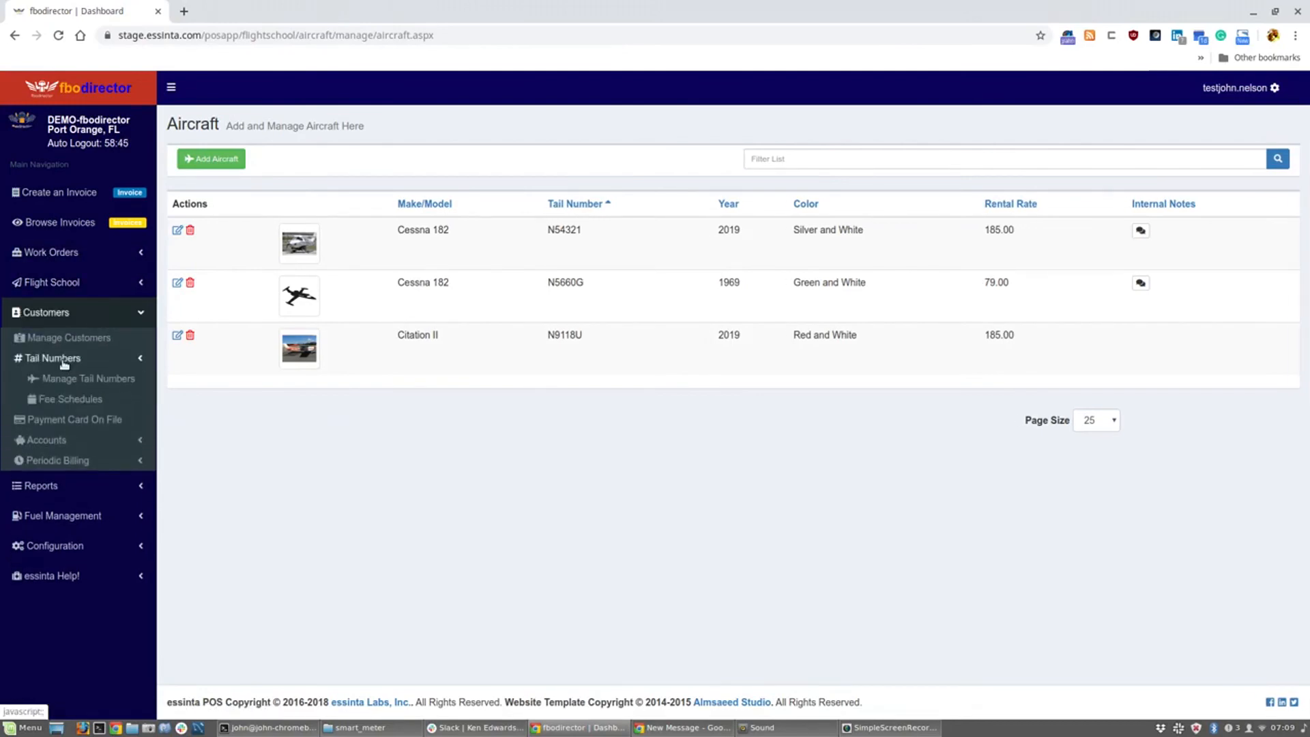
pyautogui.click(71, 419)
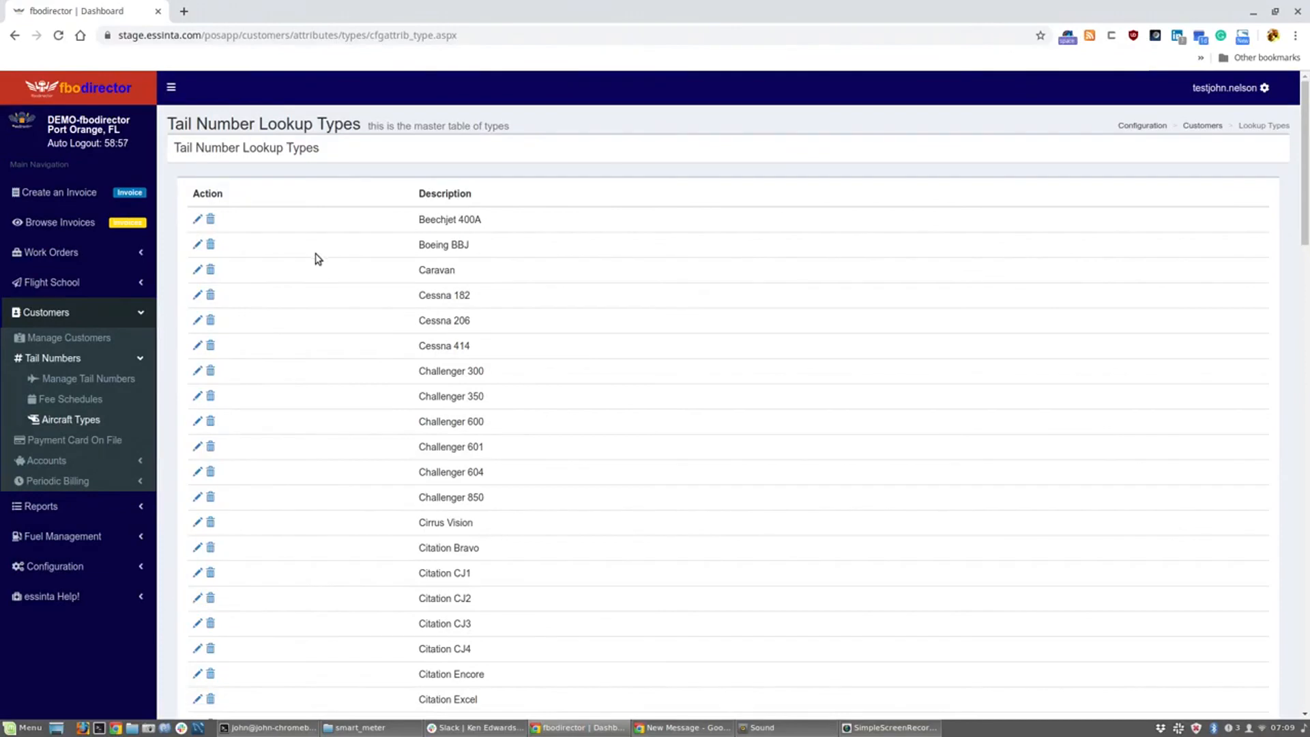
# Add Cessna 150/152 and Cessna 172 as new entries in the aircraft types list.
pyautogui.scroll(-20, 374, 428)
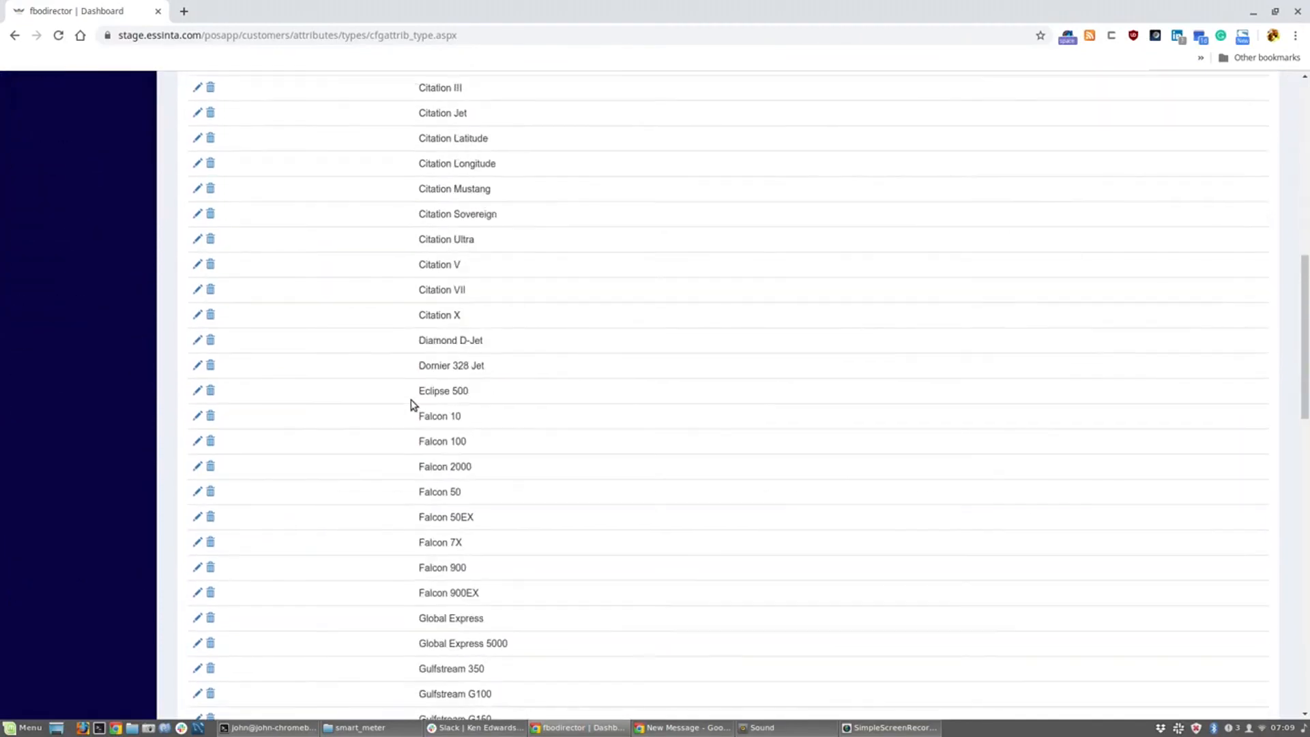
pyautogui.scroll(-5, 412, 412)
pyautogui.click(466, 640)
pyautogui.write('Cessna 150')
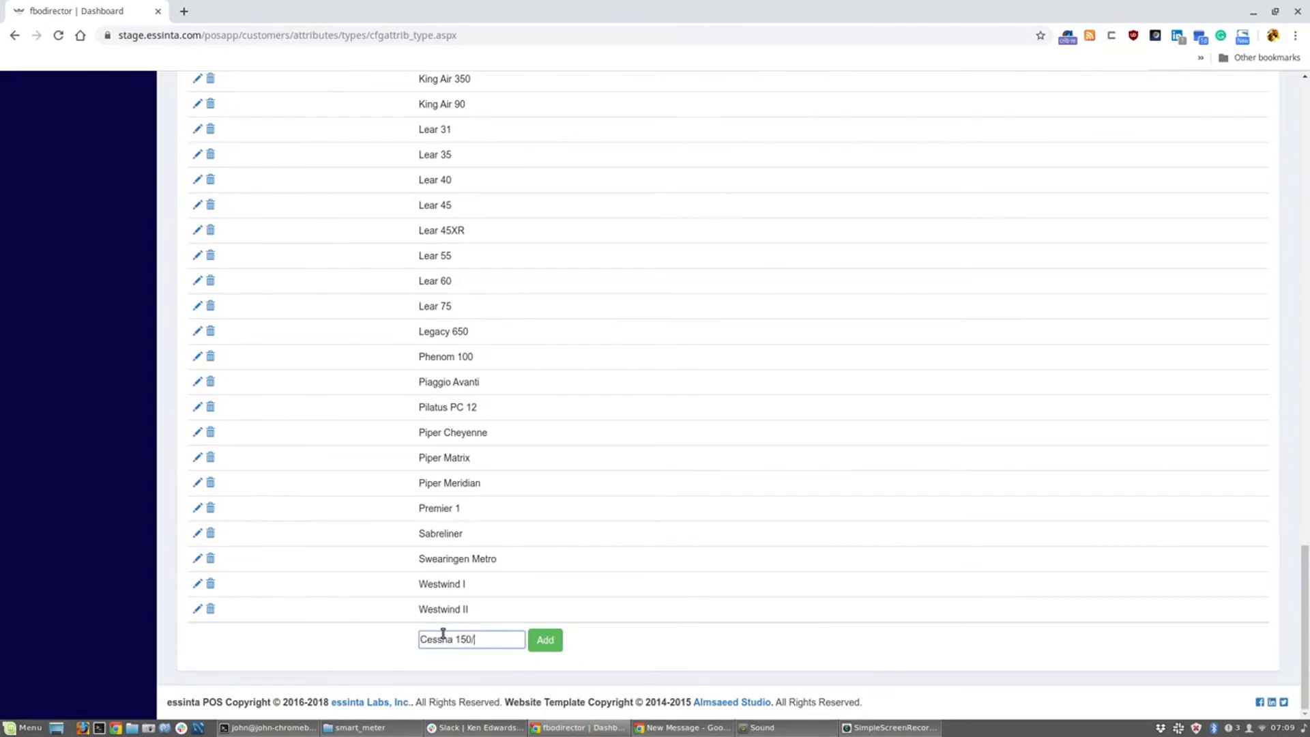
pyautogui.press('Return')
pyautogui.scroll(-10, 512, 621)
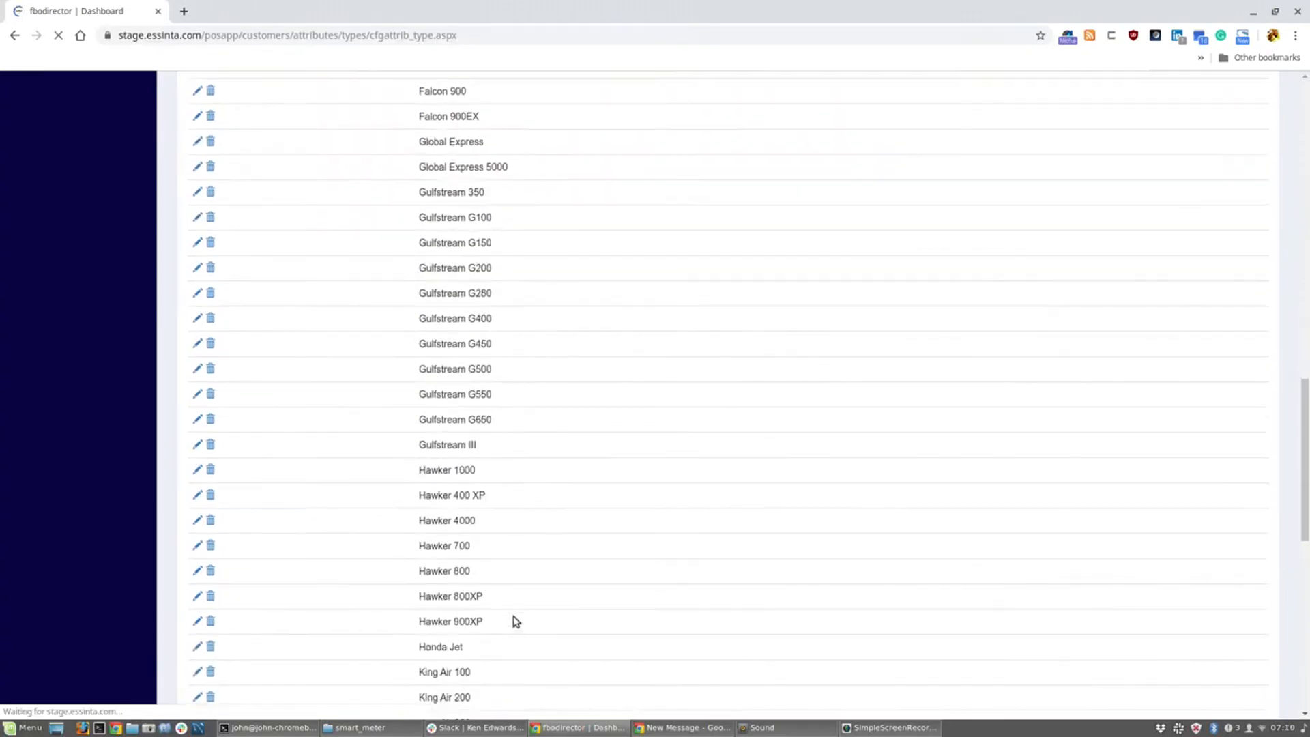
pyautogui.write('Cessna 172')
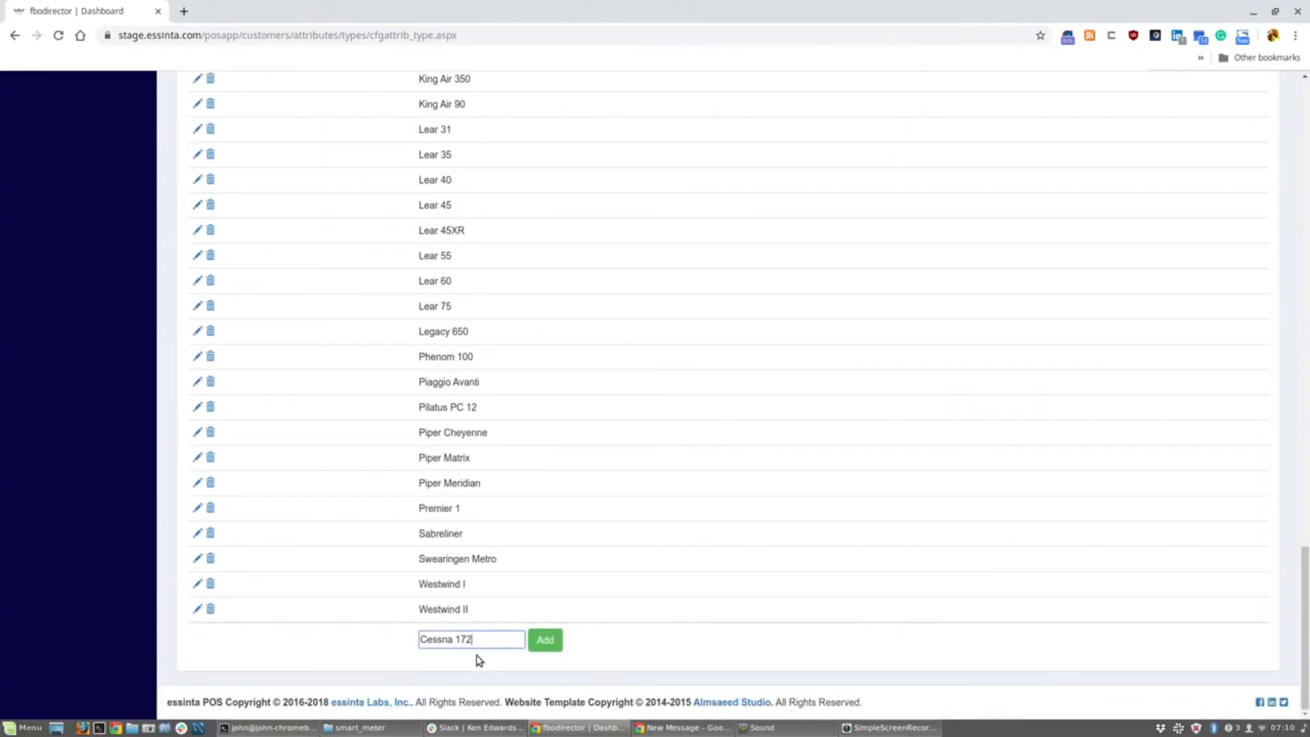
pyautogui.press('Return')
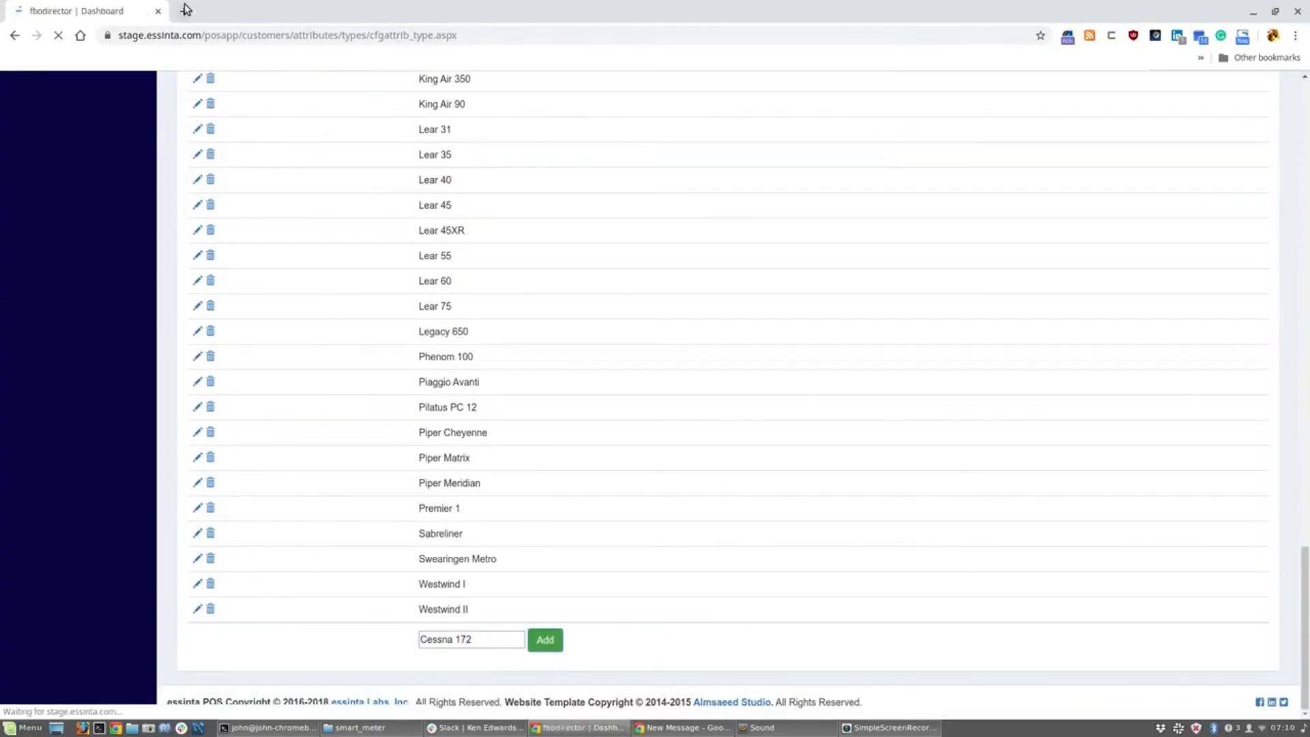
# In a new browser tab, find Google images of "cessna 150" and save the red-and-white PineCar photo as download.jpeg in Downloads.
pyautogui.click(184, 11)
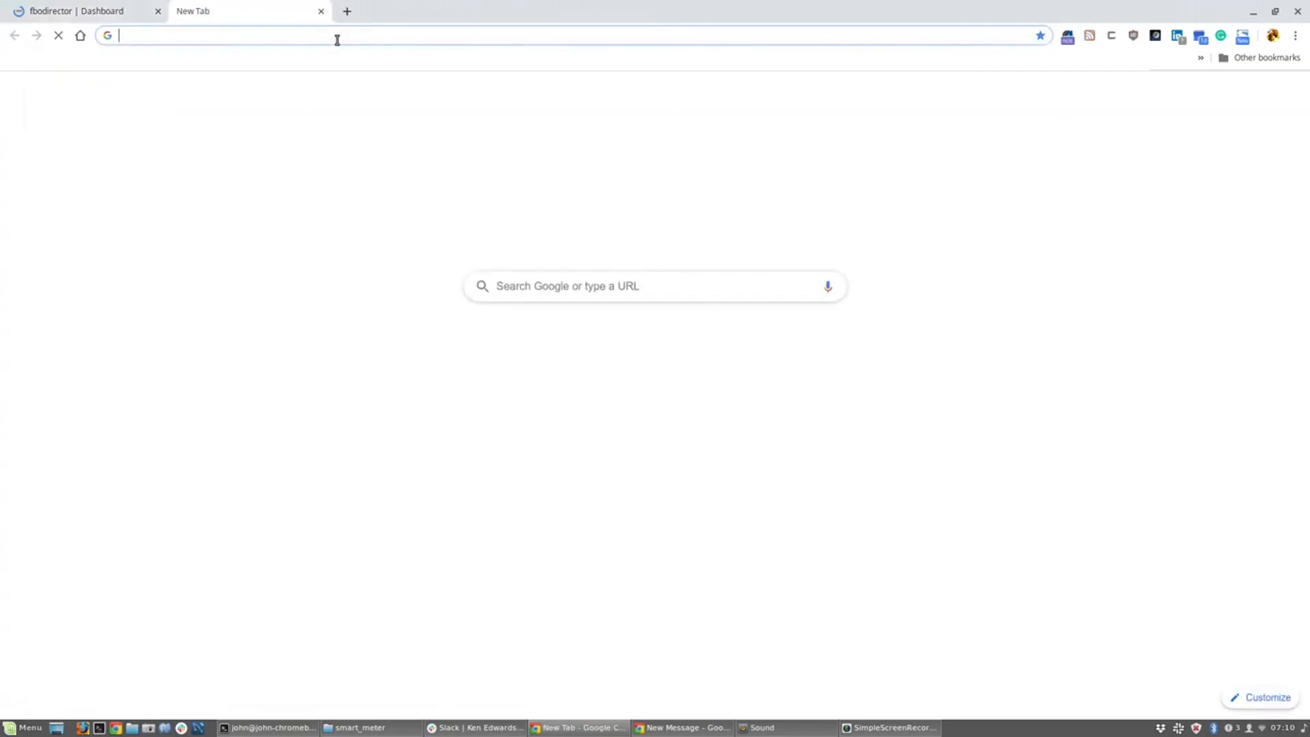
pyautogui.write('b')
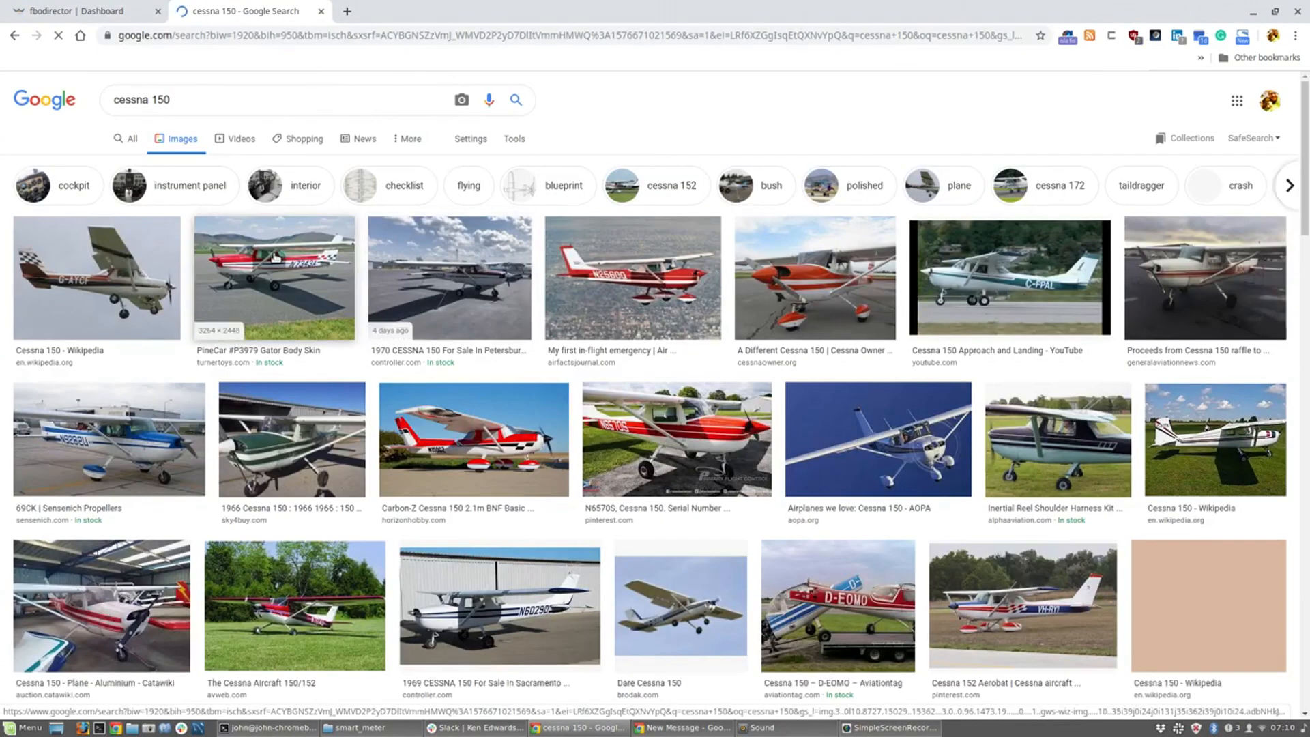
pyautogui.rightClick(276, 257)
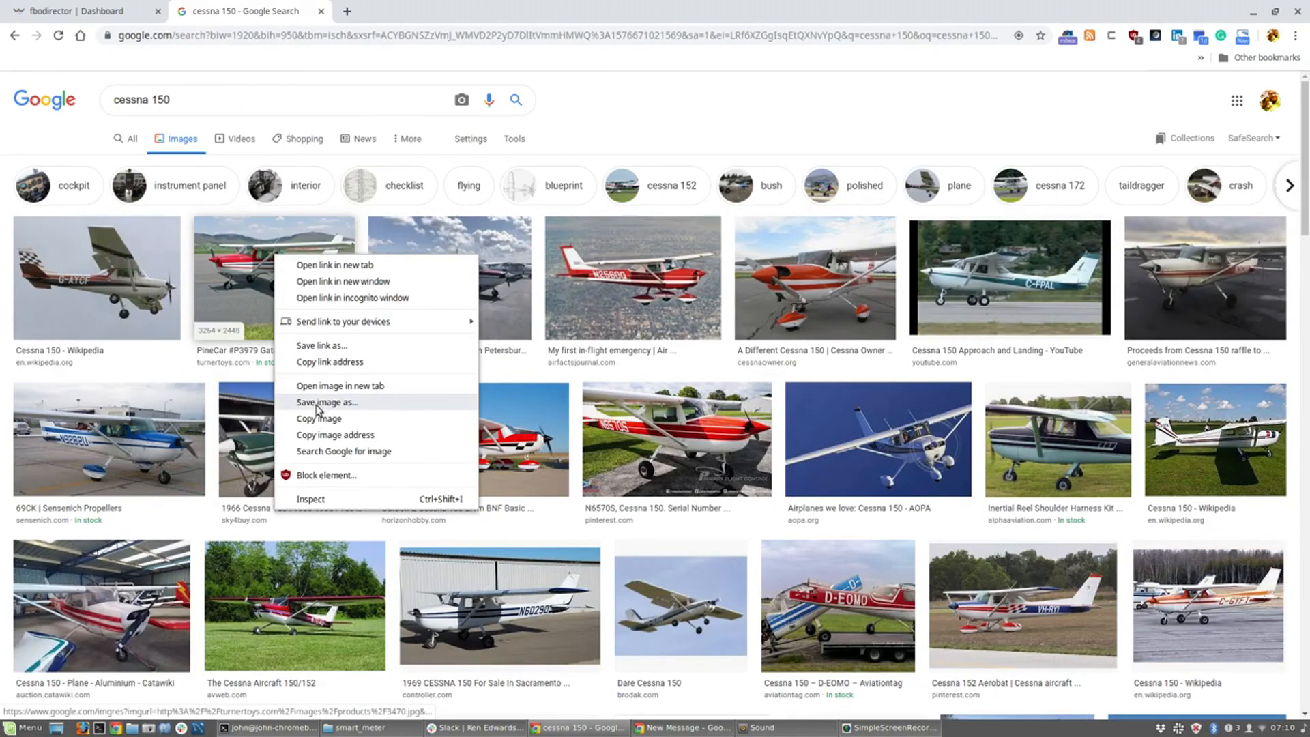
pyautogui.click(318, 403)
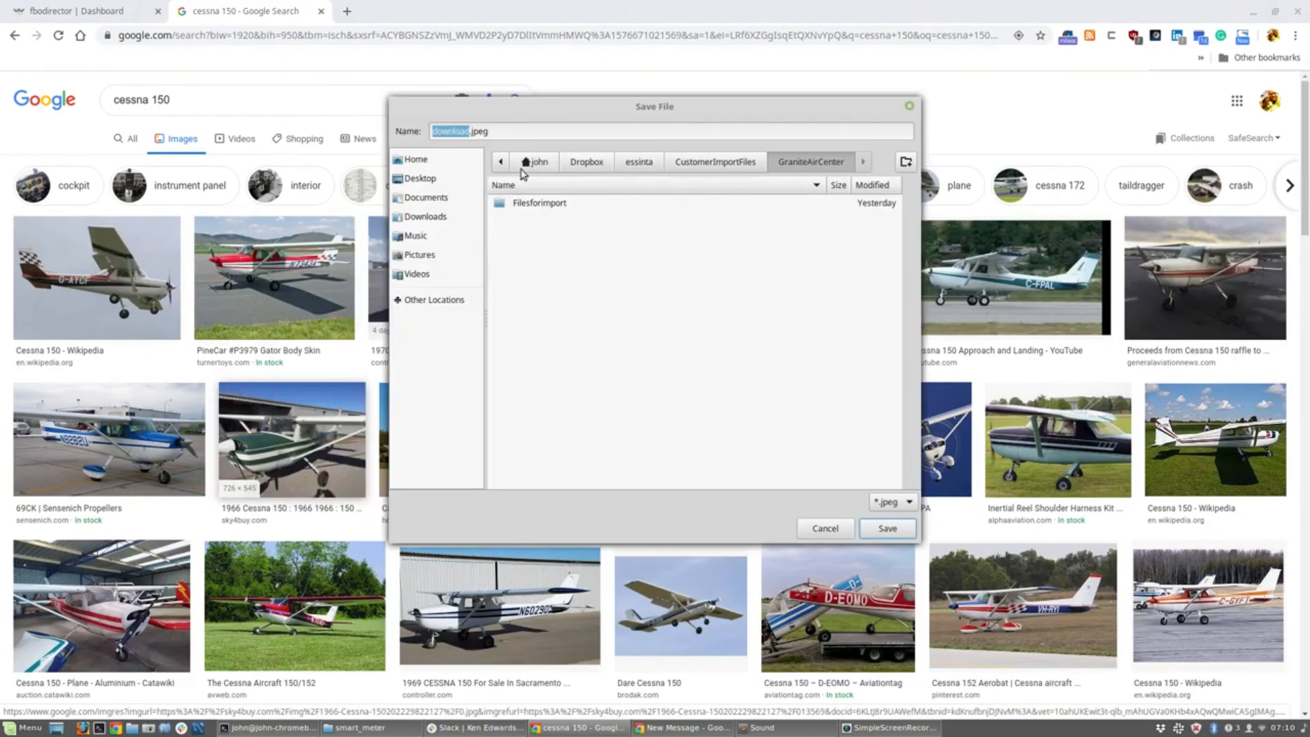
pyautogui.click(425, 217)
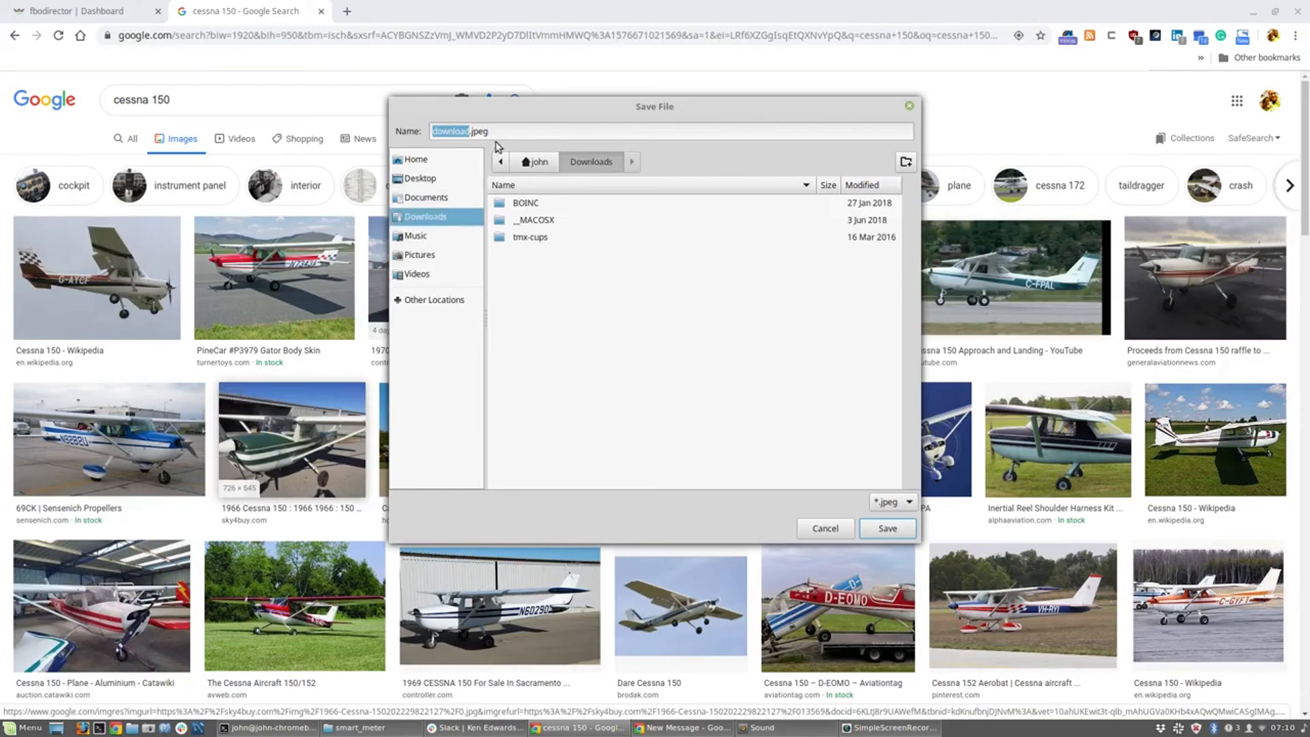
pyautogui.click(877, 526)
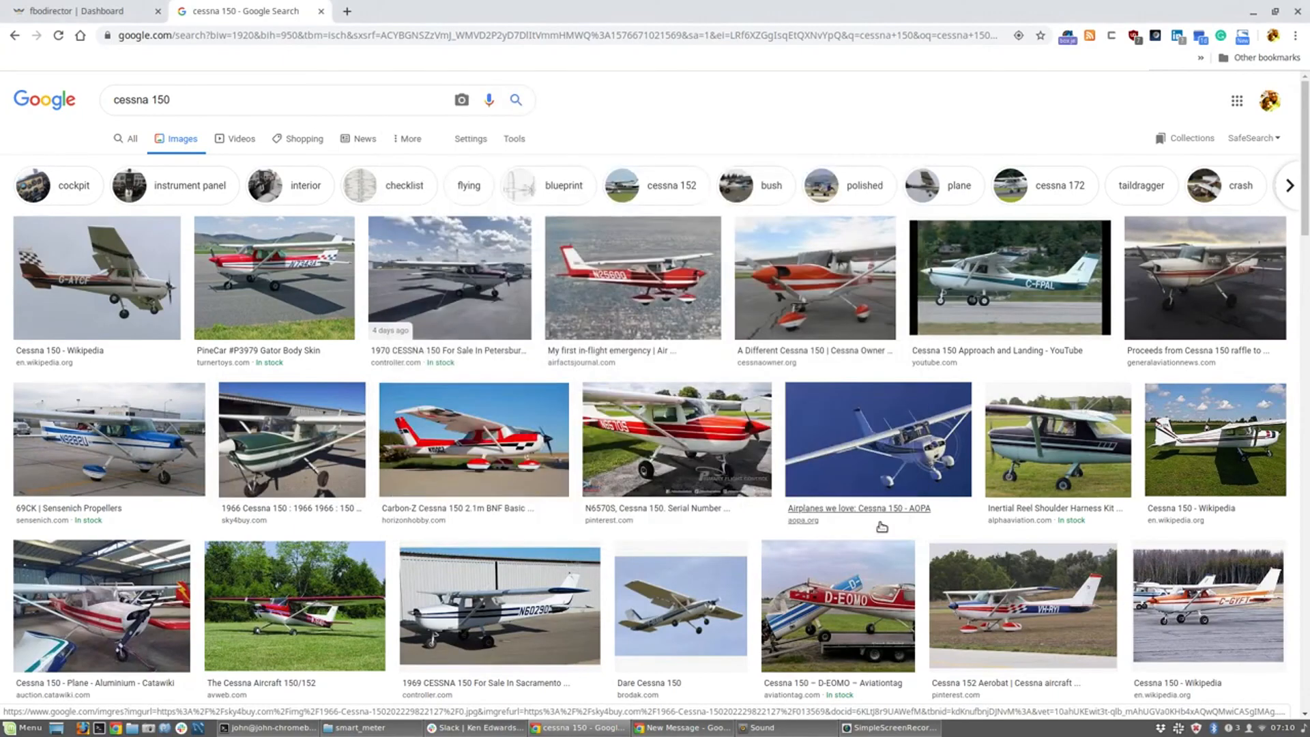
# Return to the flight school's aircraft list in fbodirector and replace the photo of aircraft N5660G with the downloaded Cessna image.
pyautogui.click(85, 14)
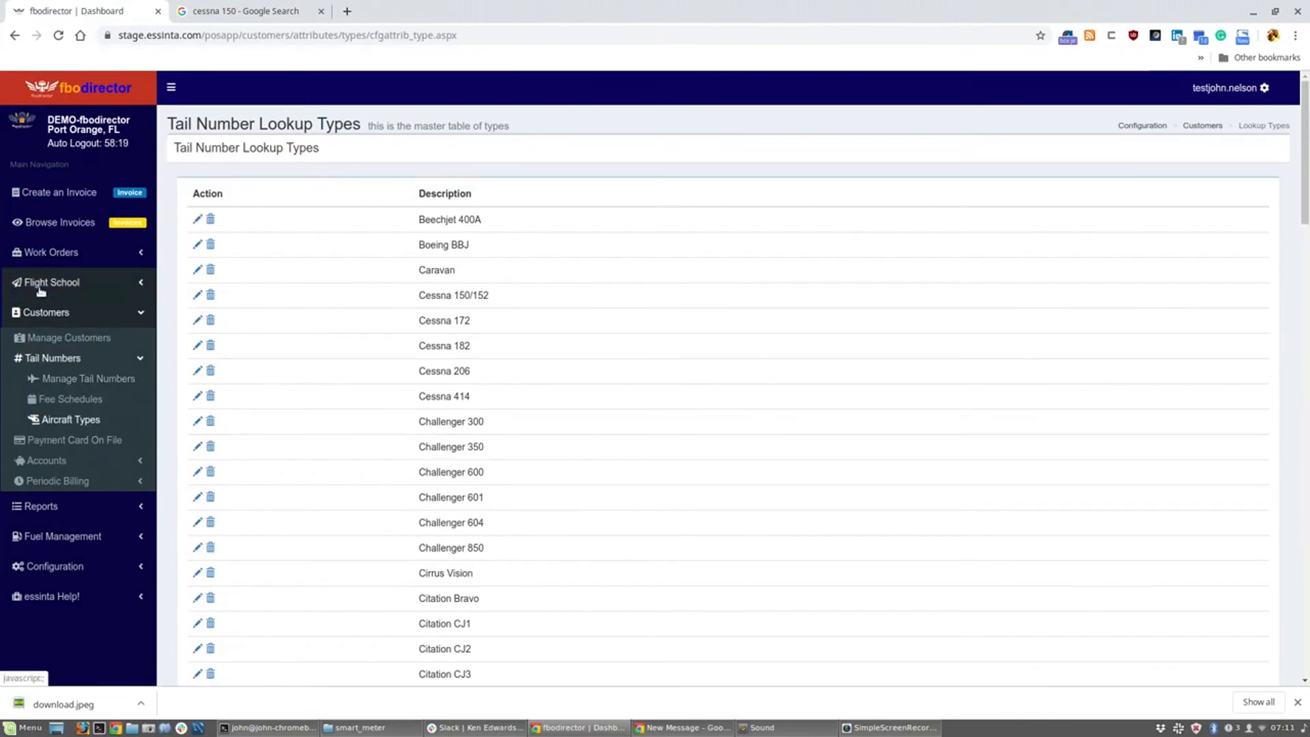
pyautogui.click(52, 283)
pyautogui.click(42, 308)
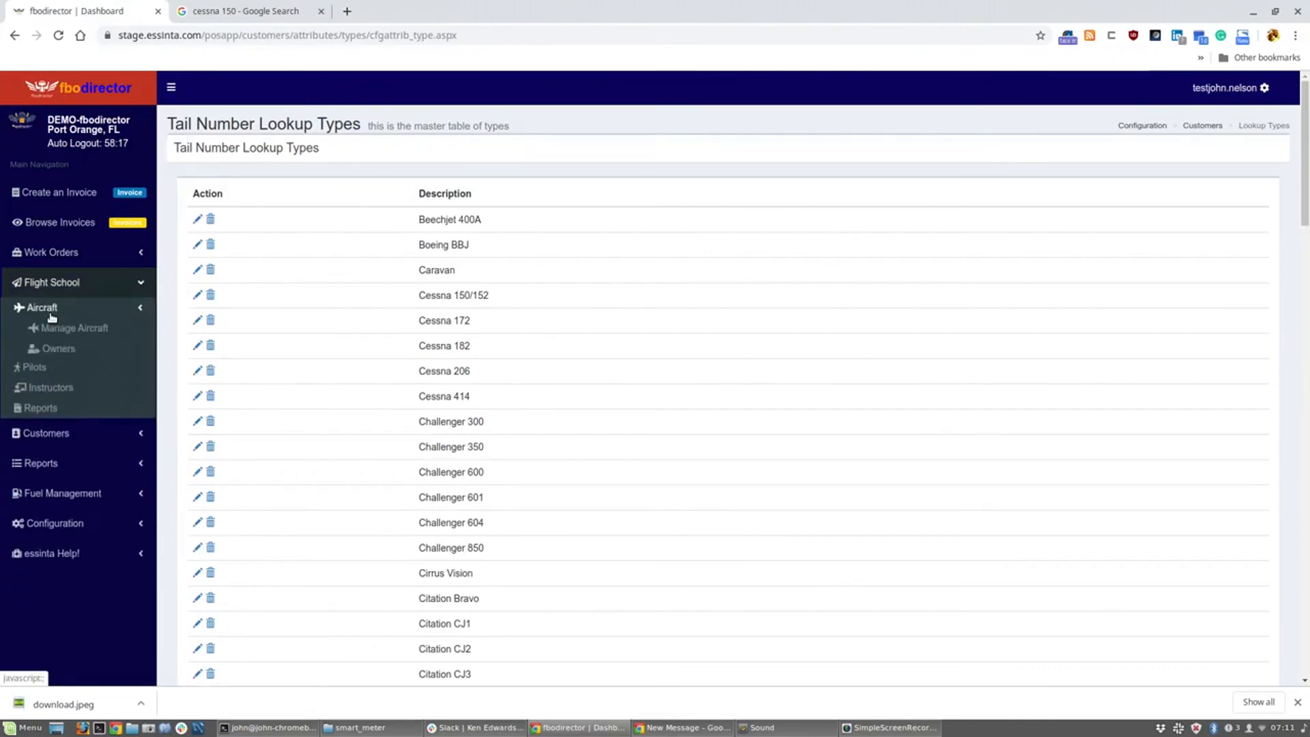
pyautogui.click(54, 333)
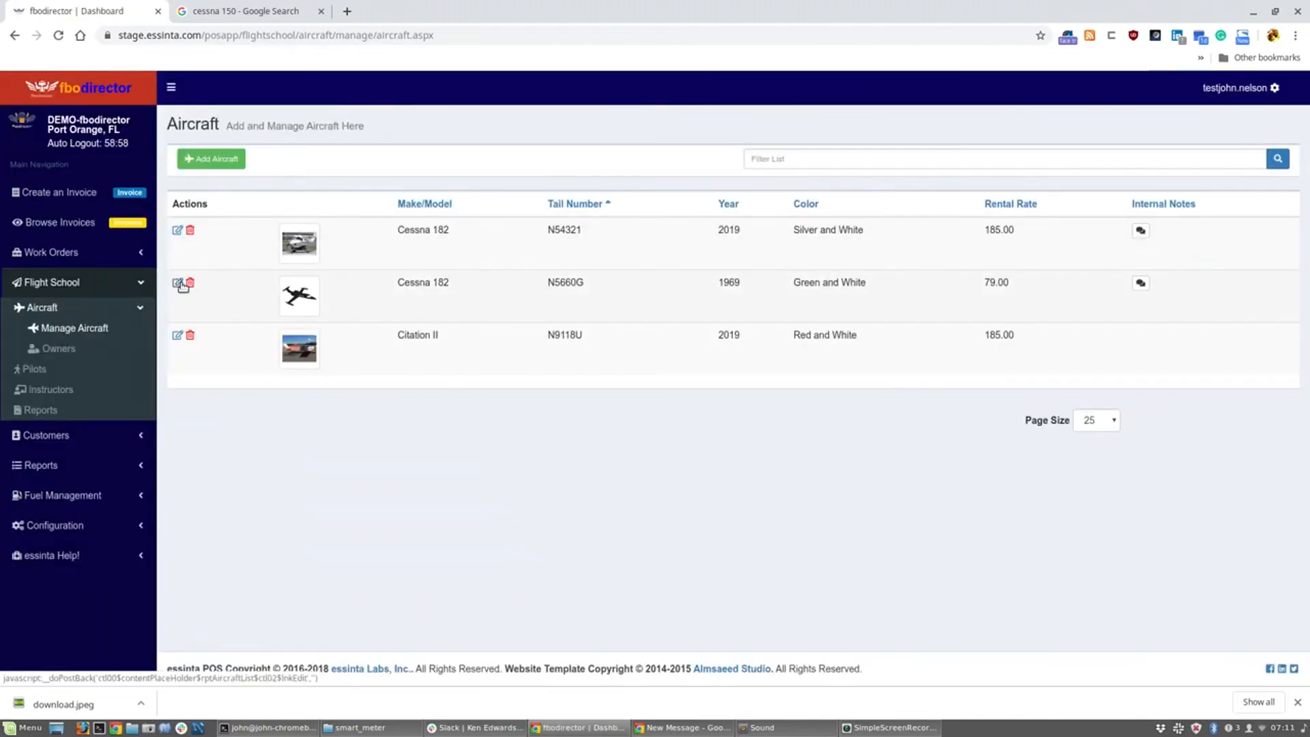
pyautogui.click(179, 283)
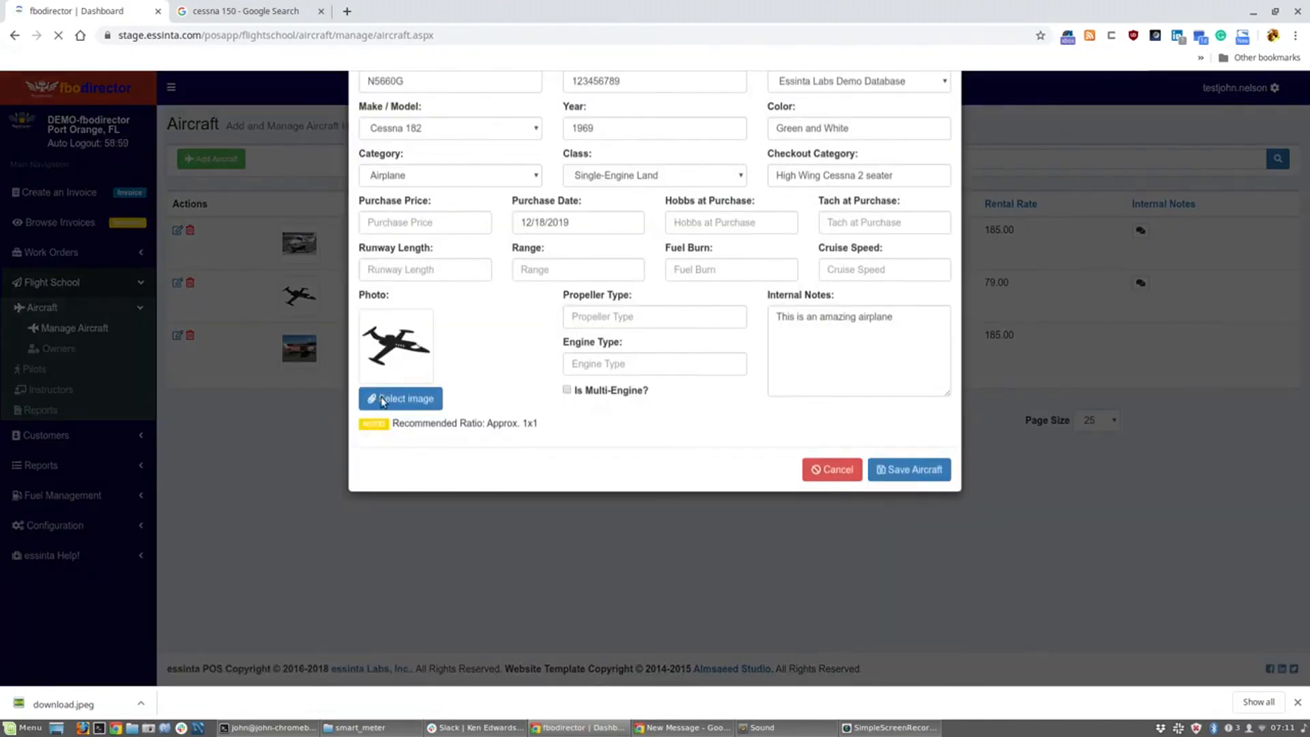
pyautogui.click(381, 401)
pyautogui.click(385, 539)
pyautogui.click(887, 528)
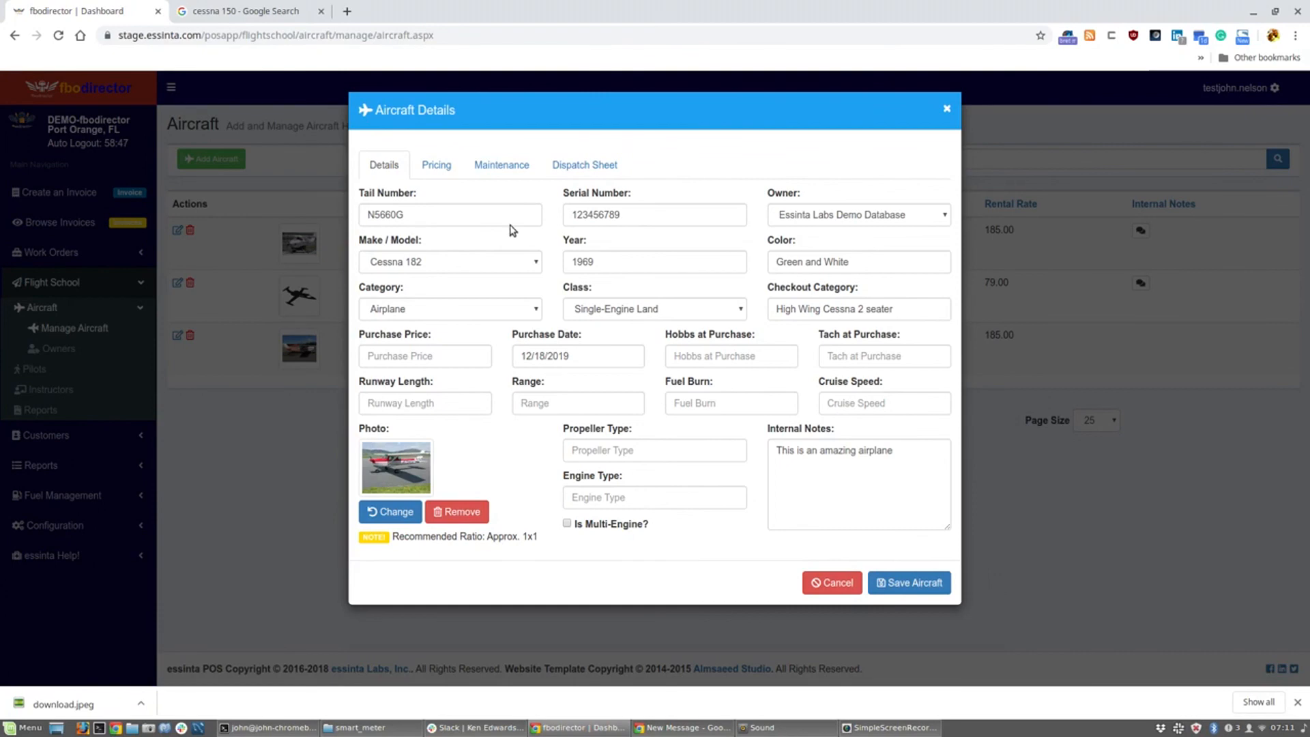
# Set the aircraft's make and model to Cessna 150/152 and save the aircraft.
pyautogui.click(470, 269)
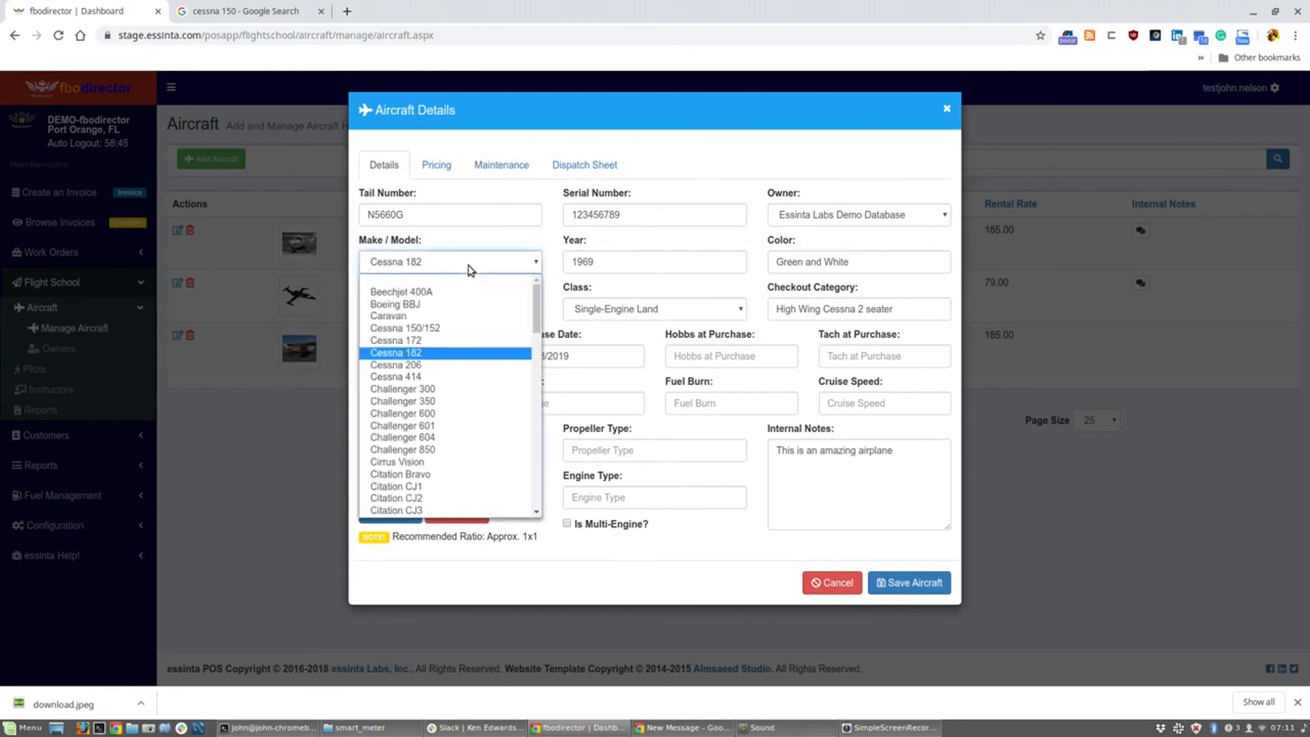
pyautogui.click(461, 333)
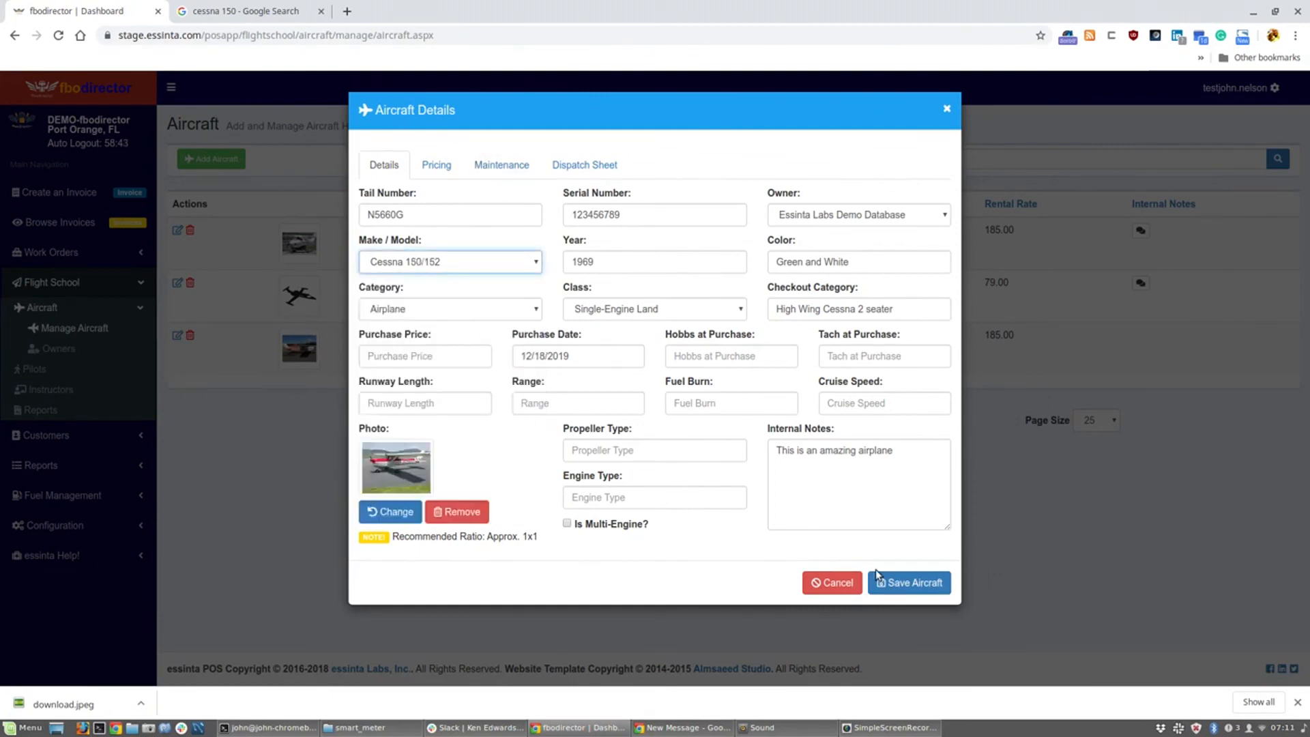
pyautogui.click(915, 584)
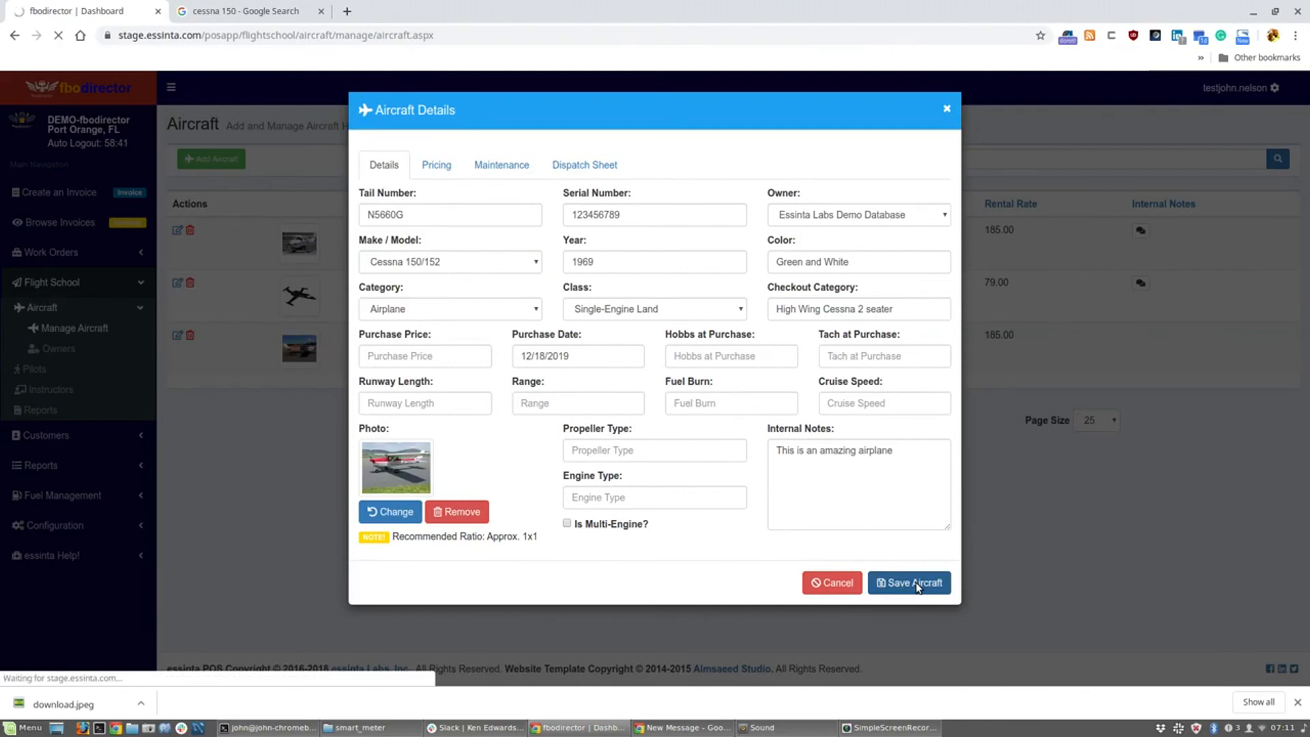